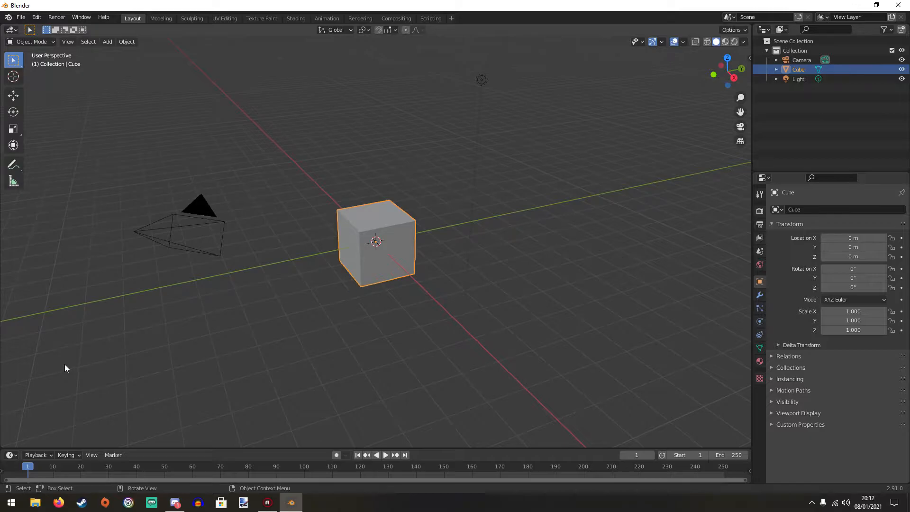
# - Split the 3D viewport into two side-by-side areas and divide one of them into an upper and a lower viewport
pyautogui.moveTo(1, 445); pyautogui.dragTo(384, 438)
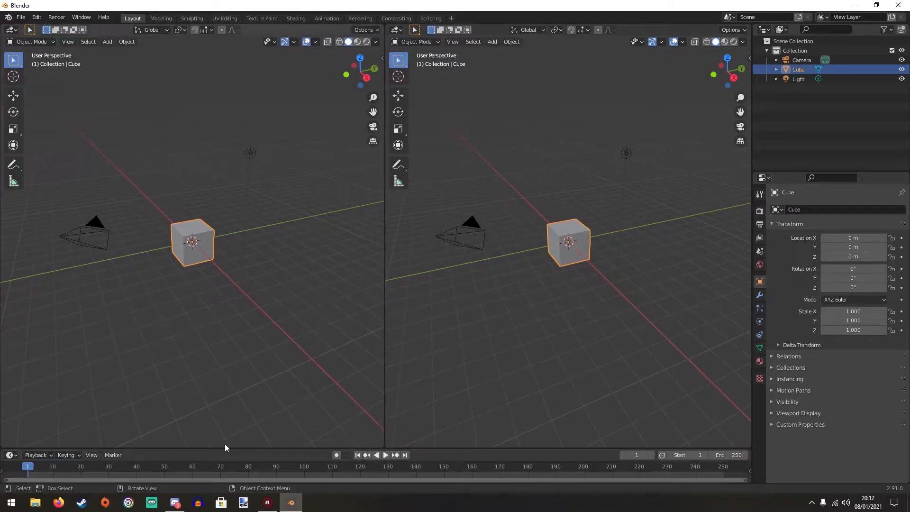
pyautogui.moveTo(1, 445); pyautogui.dragTo(2, 220)
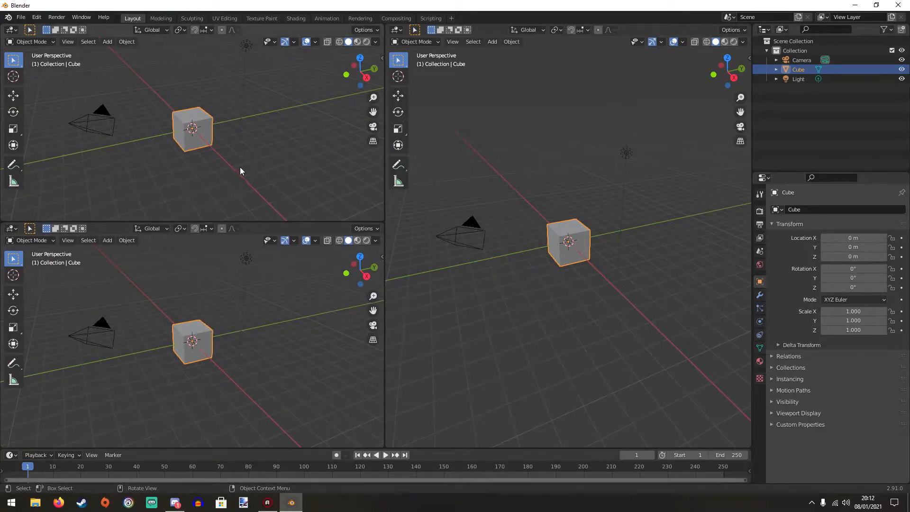
# - Set the small upper viewport to the camera view with overlays hidden and Rendered shading
pyautogui.click(372, 127)
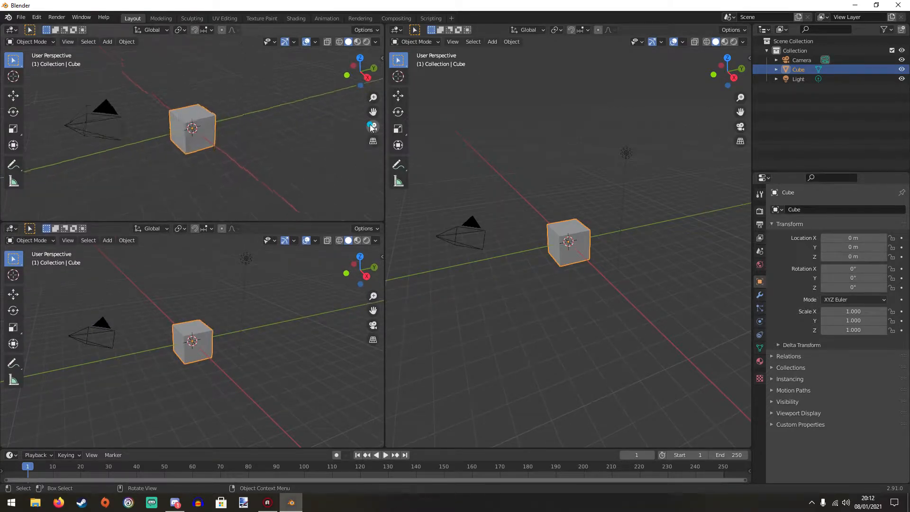
pyautogui.click(305, 42)
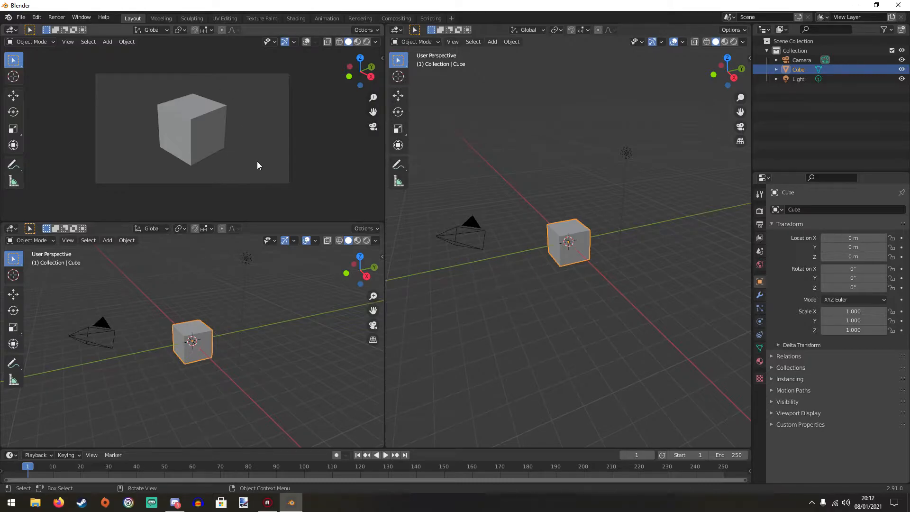
pyautogui.press('z')
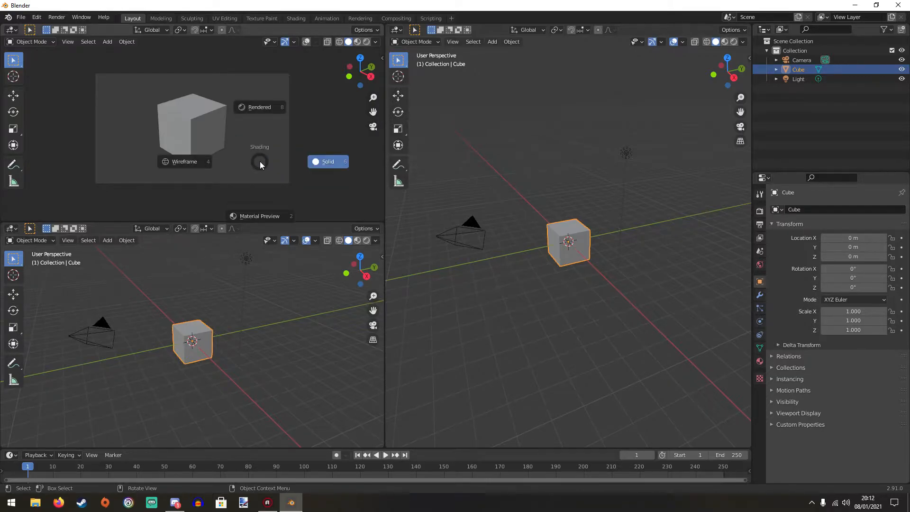
pyautogui.click(256, 108)
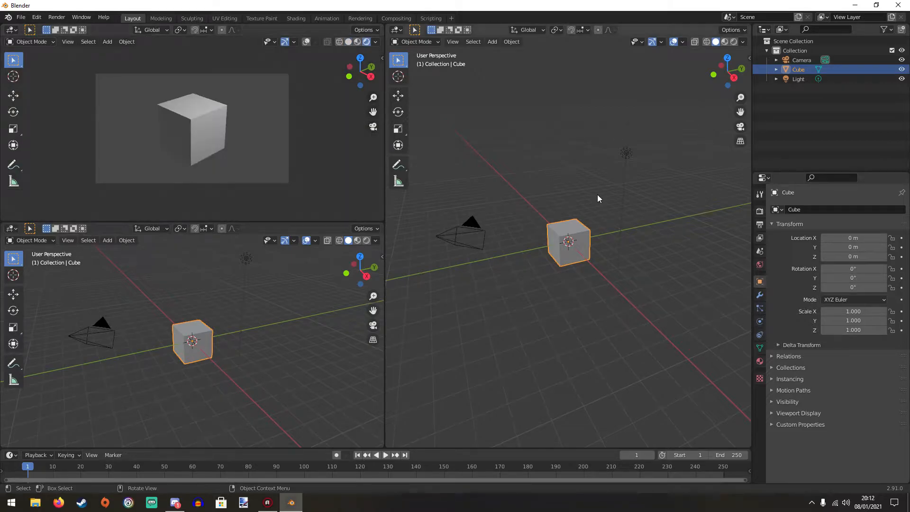
# - Change the small lower viewport into a Graph Editor
pyautogui.click(16, 230)
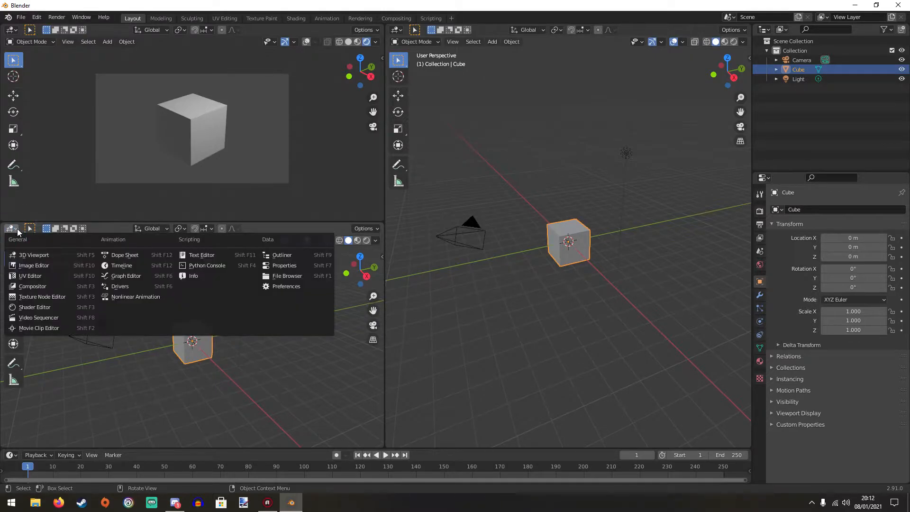
pyautogui.click(129, 275)
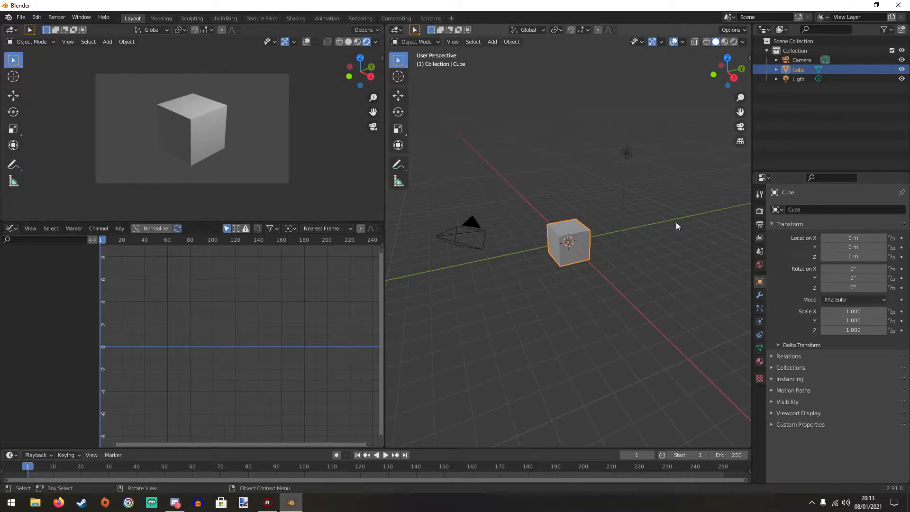
# - Set the color management View Transform to Standard and make the render film Transparent
pyautogui.click(758, 212)
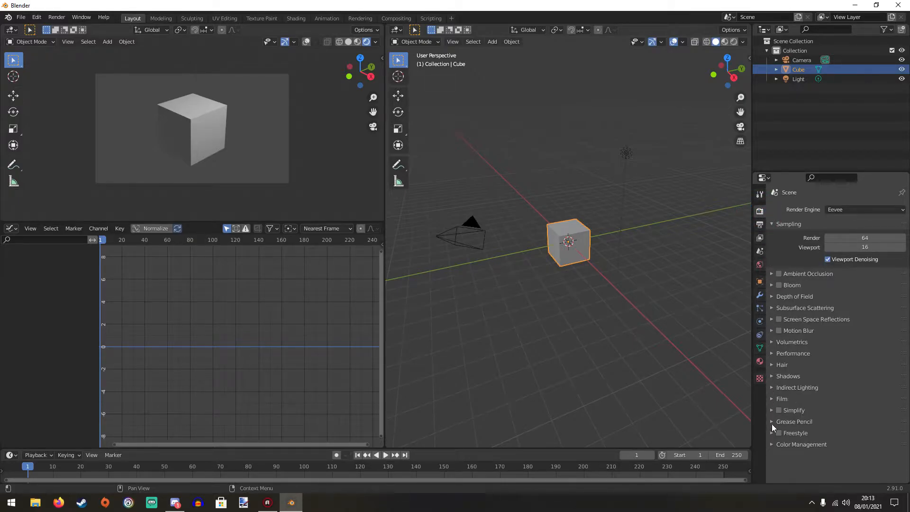
pyautogui.click(771, 444)
pyautogui.scroll(-1, 820, 445)
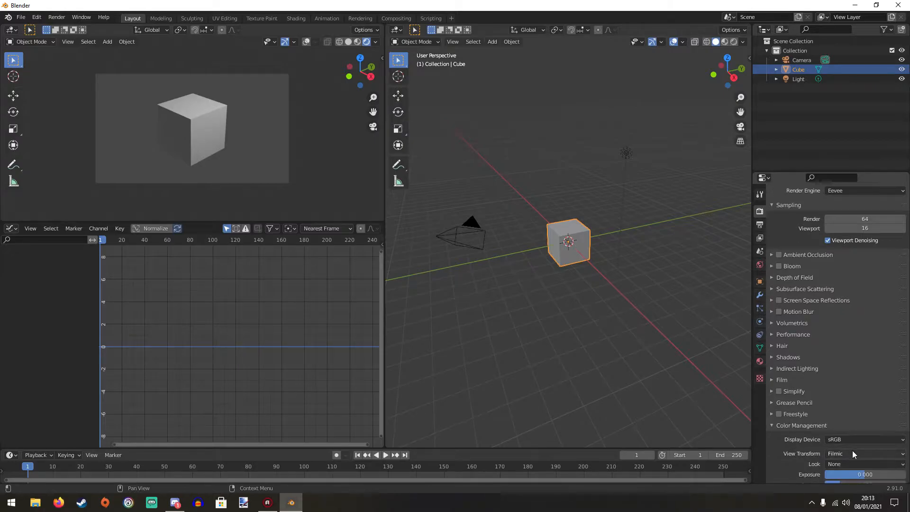
pyautogui.click(855, 452)
pyautogui.click(857, 441)
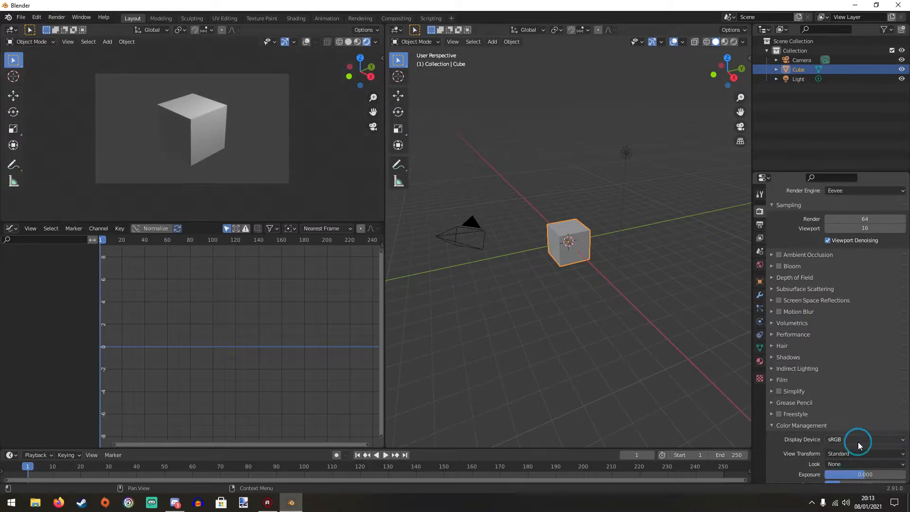
pyautogui.click(773, 379)
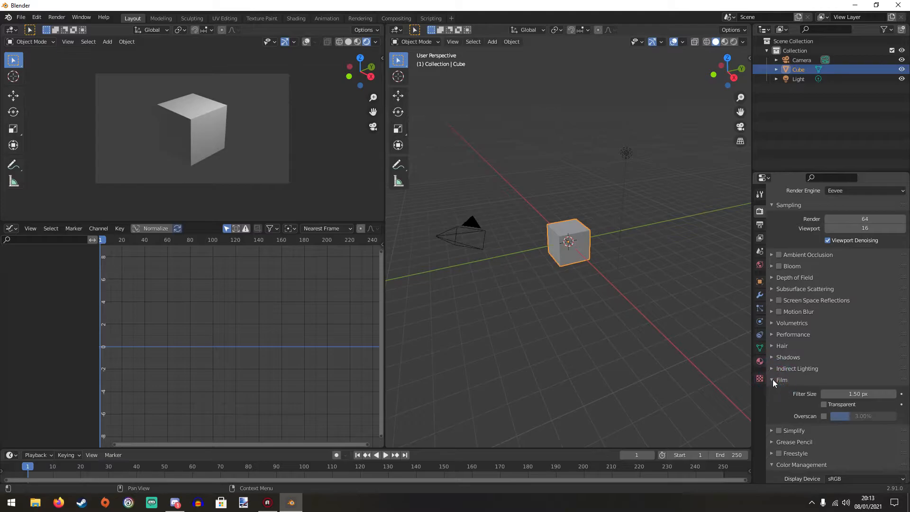
pyautogui.click(824, 405)
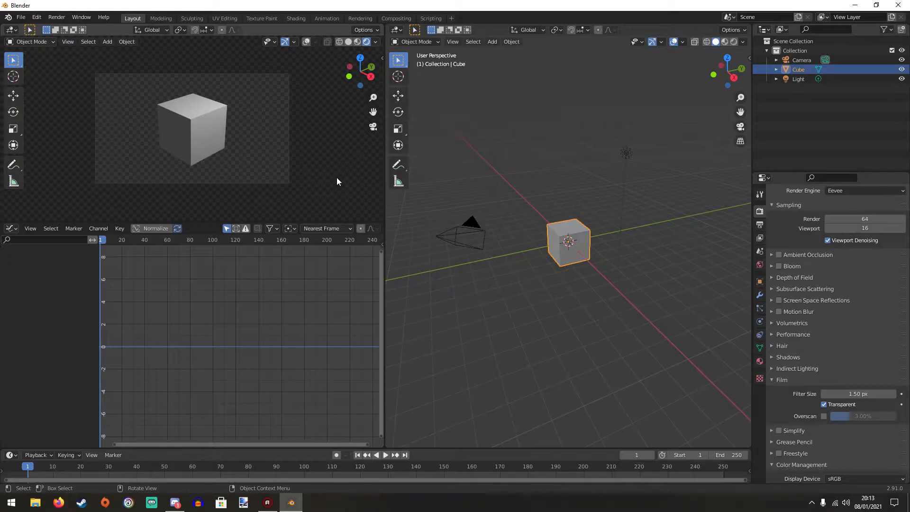
# - Set the output frame rate to 60 fps and the output file format to FFmpeg video
pyautogui.click(759, 224)
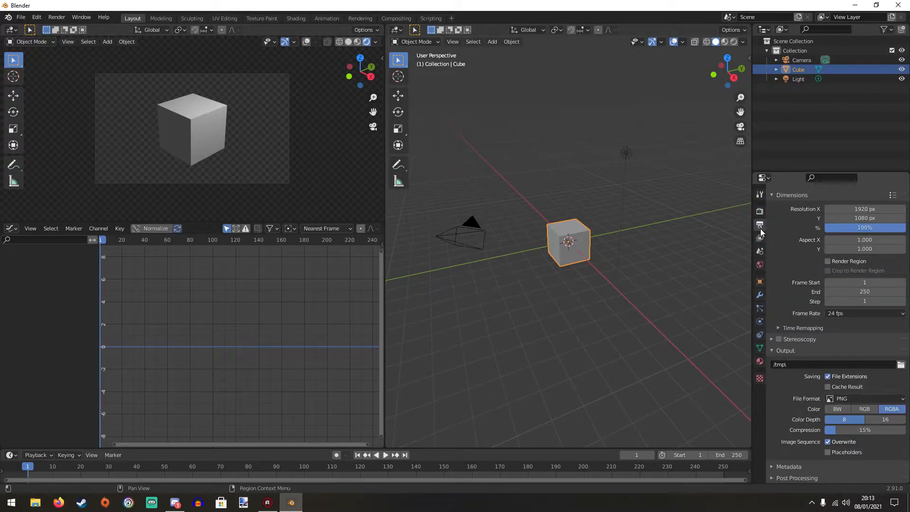
pyautogui.click(841, 313)
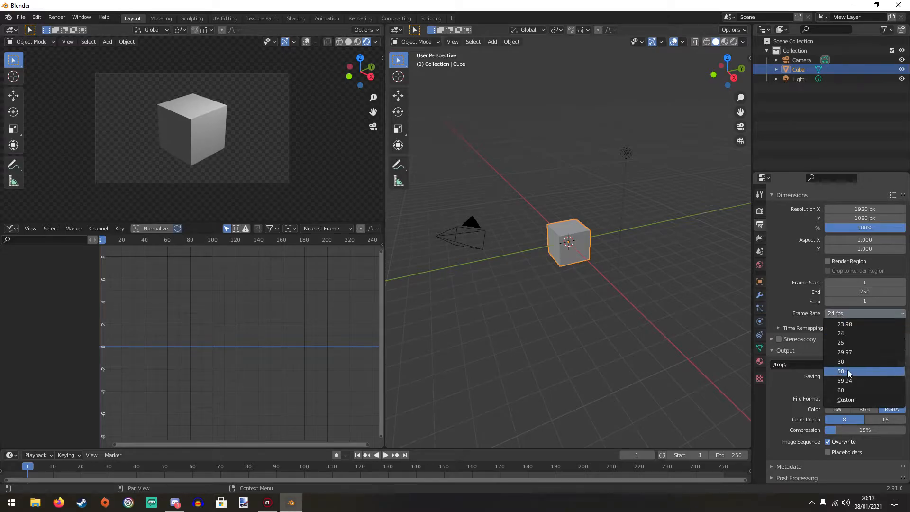
pyautogui.click(849, 388)
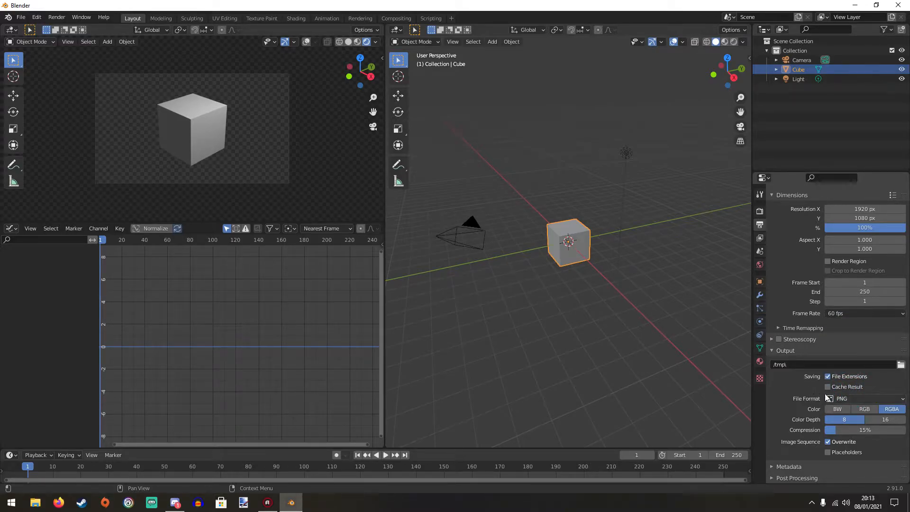
pyautogui.click(842, 400)
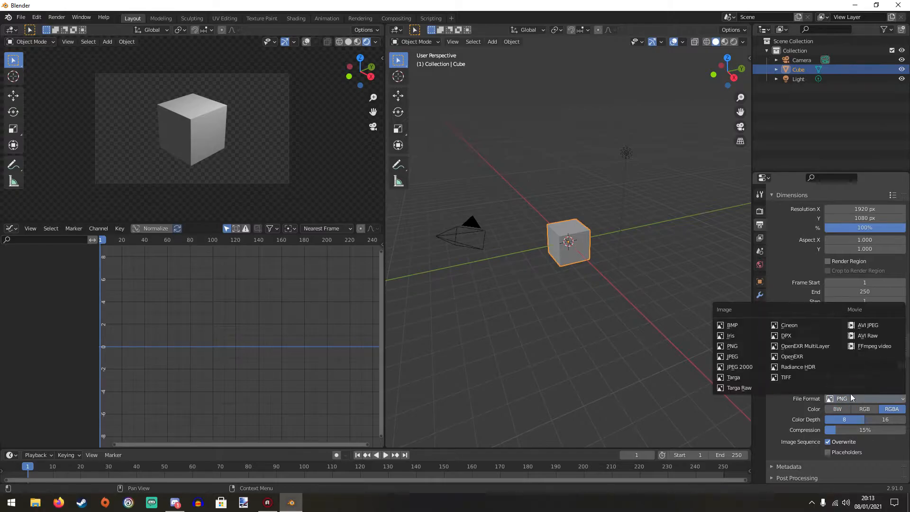
pyautogui.click(871, 347)
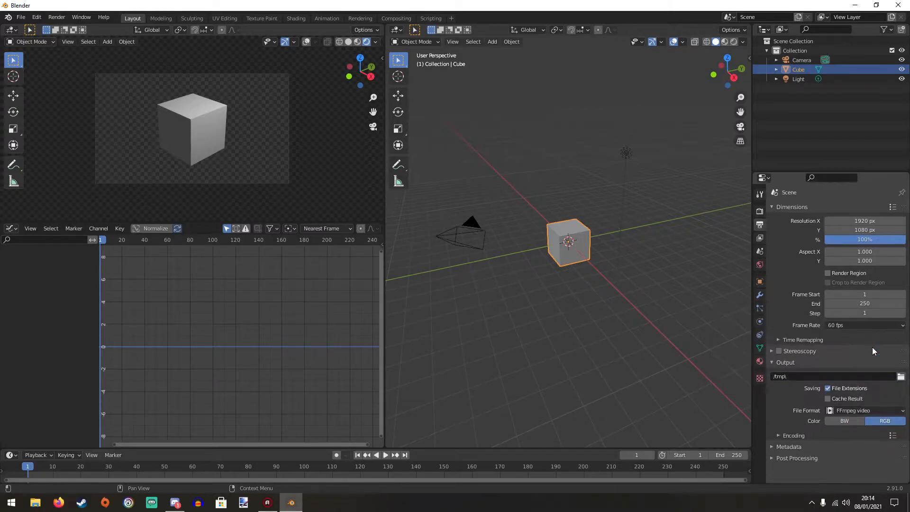
# - Encode the output video in a WebM container with the WEBM / VP9 codec and RGBA color
pyautogui.click(788, 435)
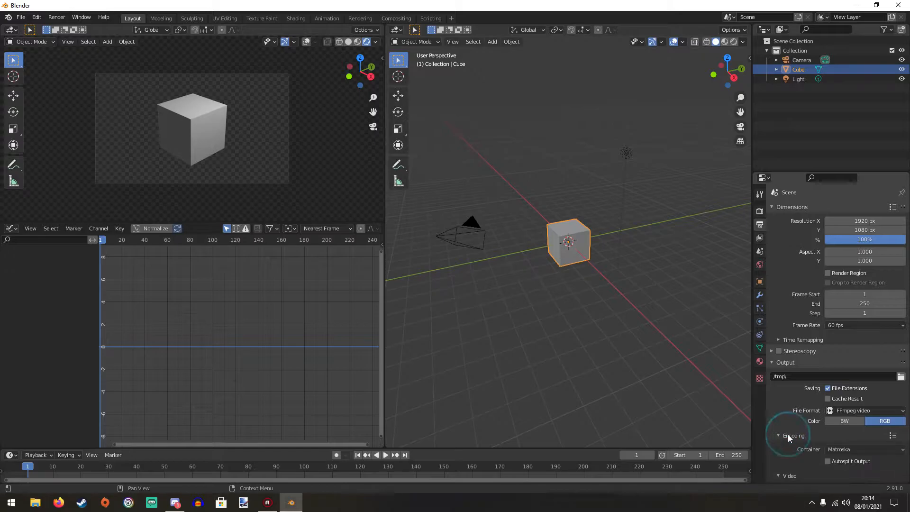
pyautogui.scroll(-2, 787, 432)
pyautogui.scroll(-2, 789, 424)
pyautogui.click(853, 371)
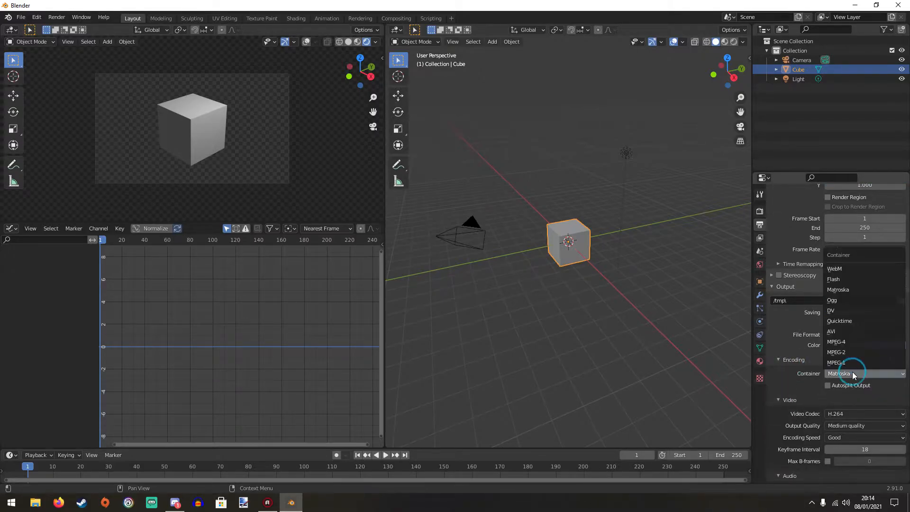
pyautogui.click(854, 268)
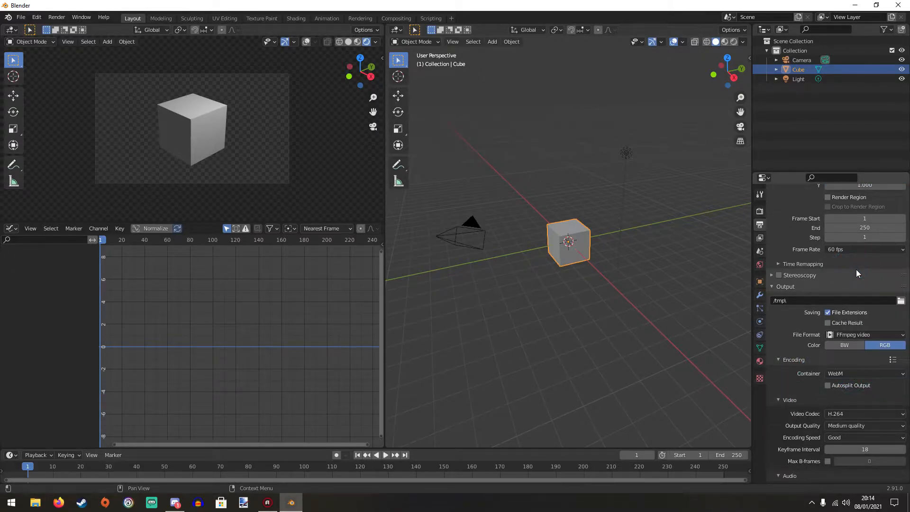
pyautogui.click(843, 412)
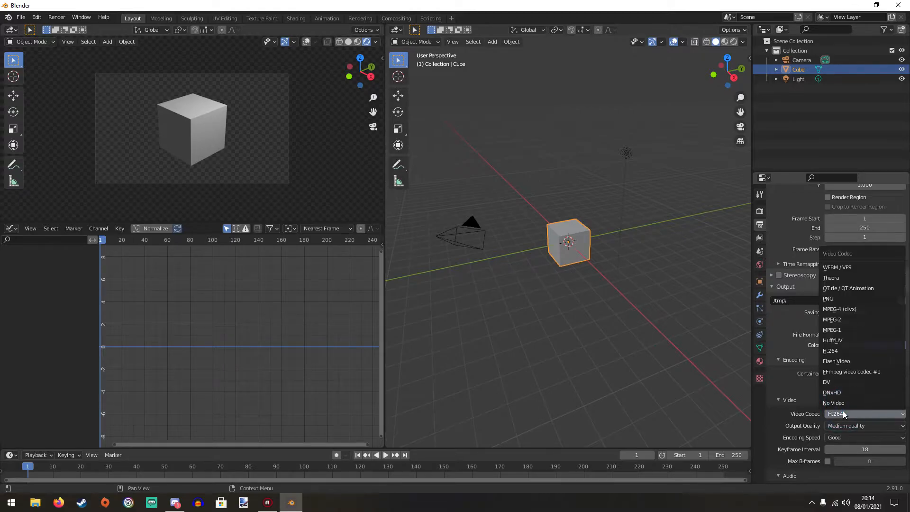
pyautogui.click(853, 268)
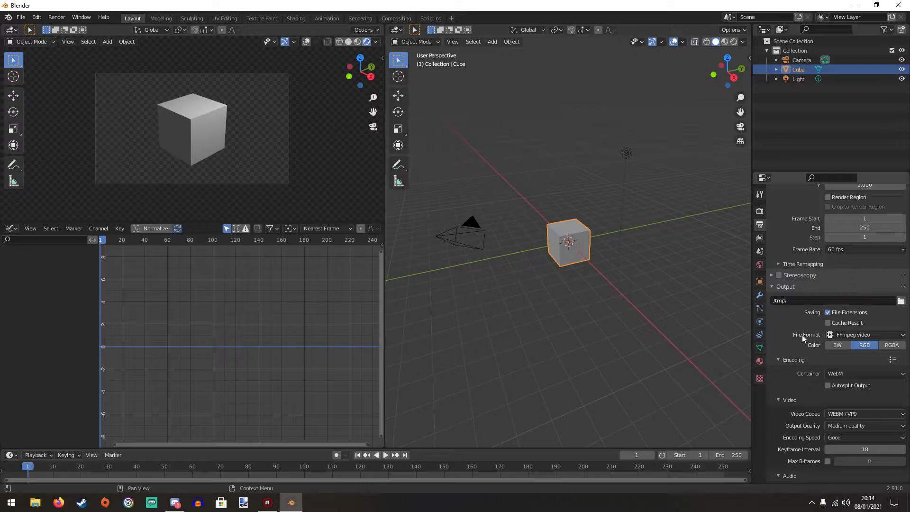
pyautogui.click(891, 345)
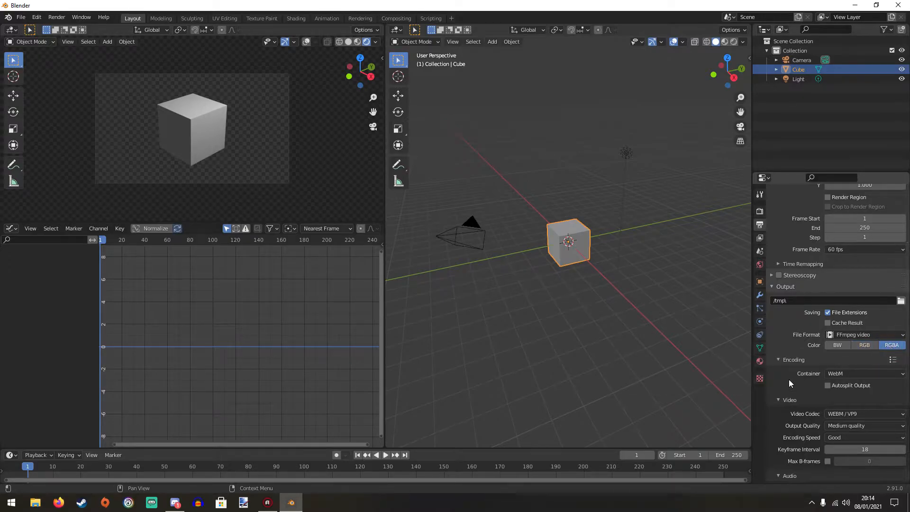
pyautogui.scroll(-2, 788, 378)
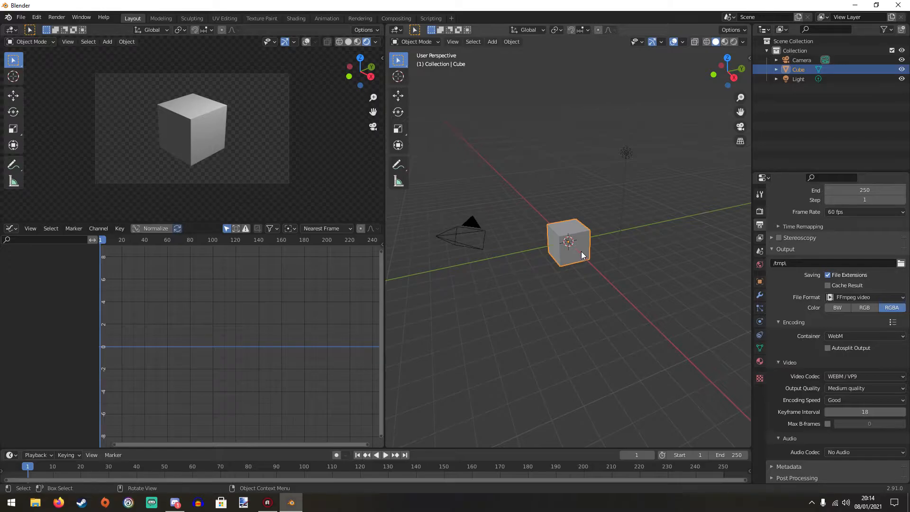
# - Delete the default cube and the light from the scene
pyautogui.press('Delete')
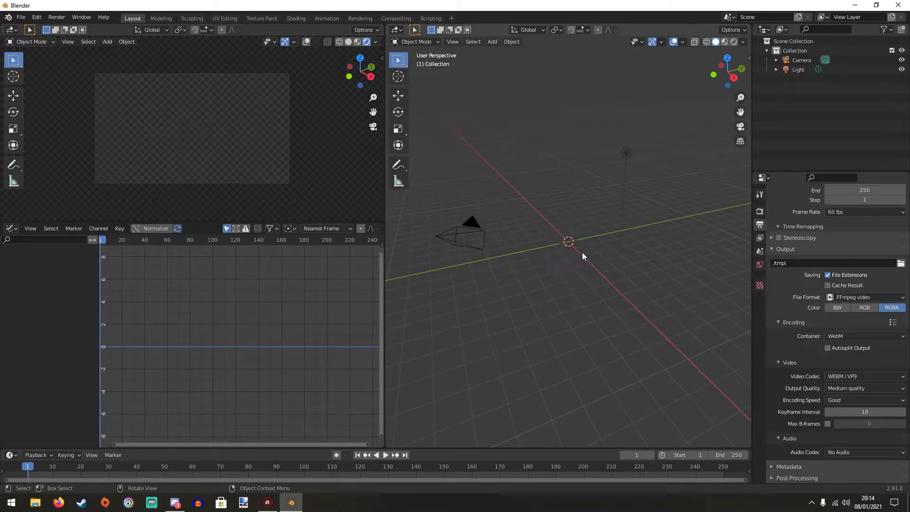
pyautogui.click(626, 154)
pyautogui.press('Delete')
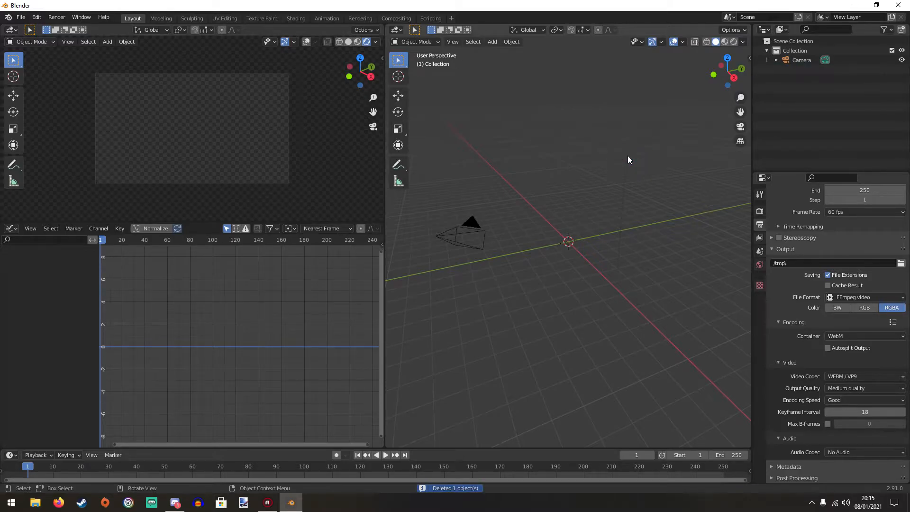
# - Clear the camera's rotation and location to put it at the world origin
pyautogui.click(458, 244)
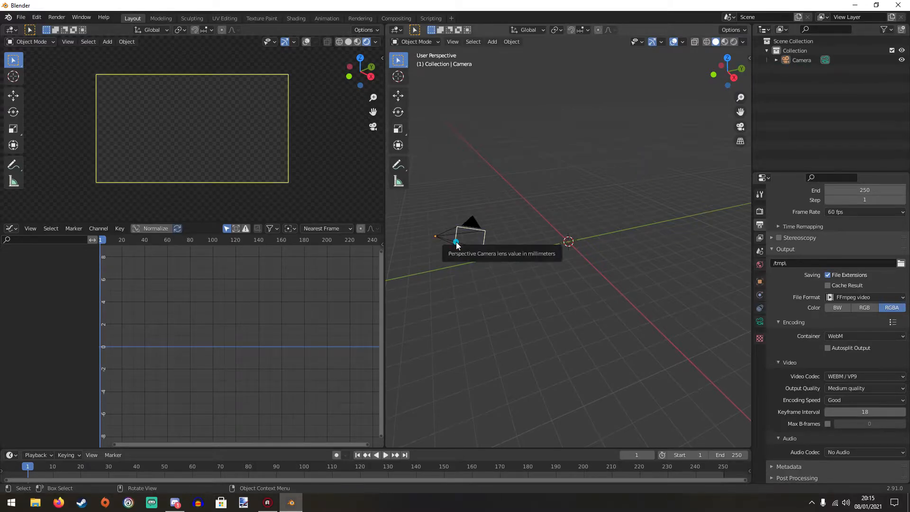
pyautogui.hotkey('alt', 'r')
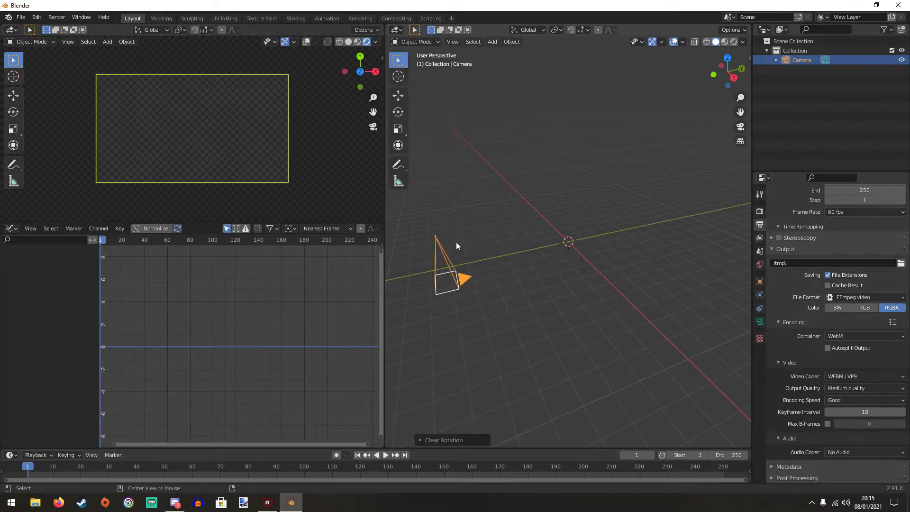
pyautogui.hotkey('alt', 'g')
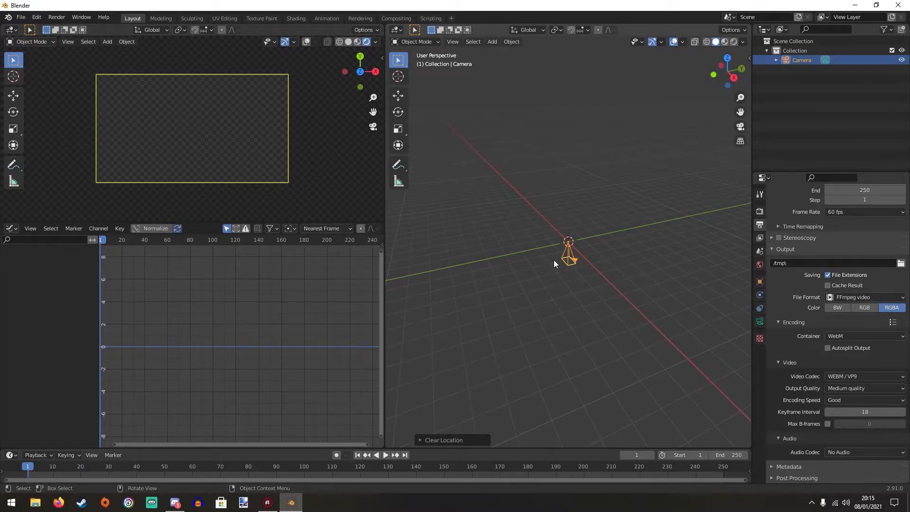
# - Rotate the camera 90° about the global X axis
pyautogui.press('r')
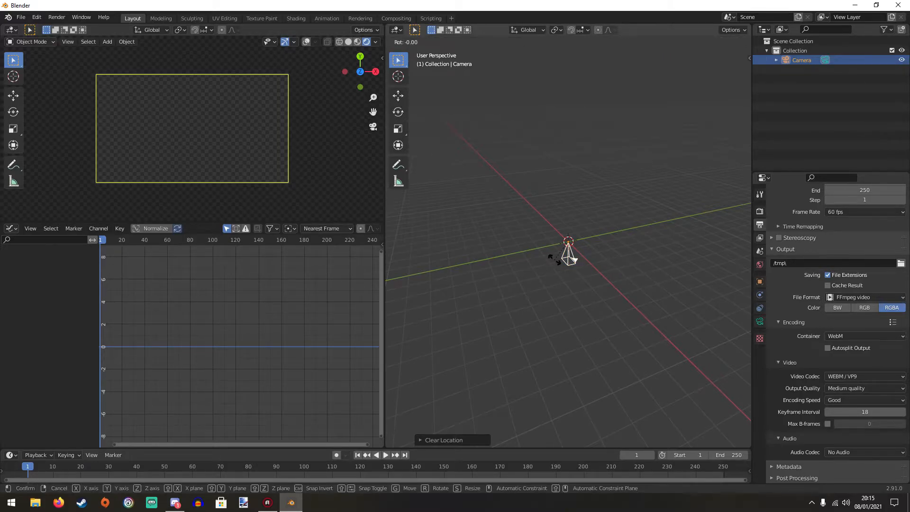
pyautogui.write('90')
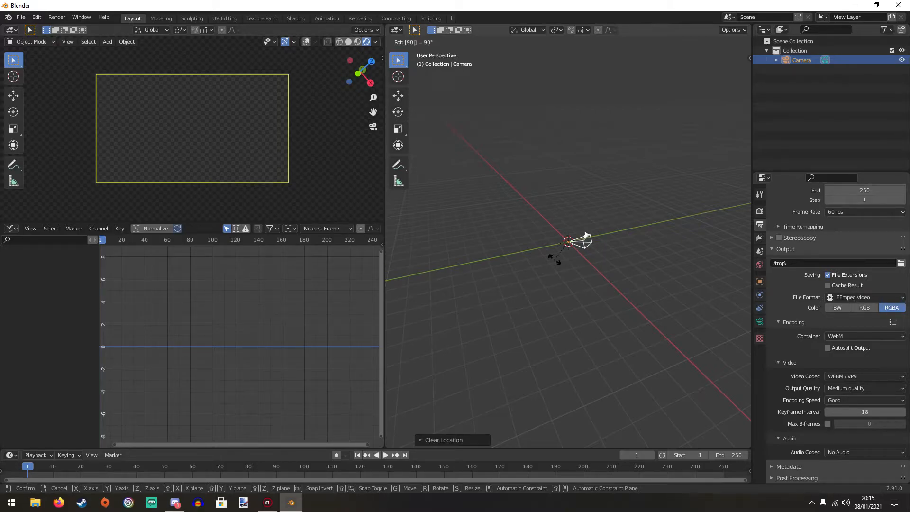
pyautogui.write('x')
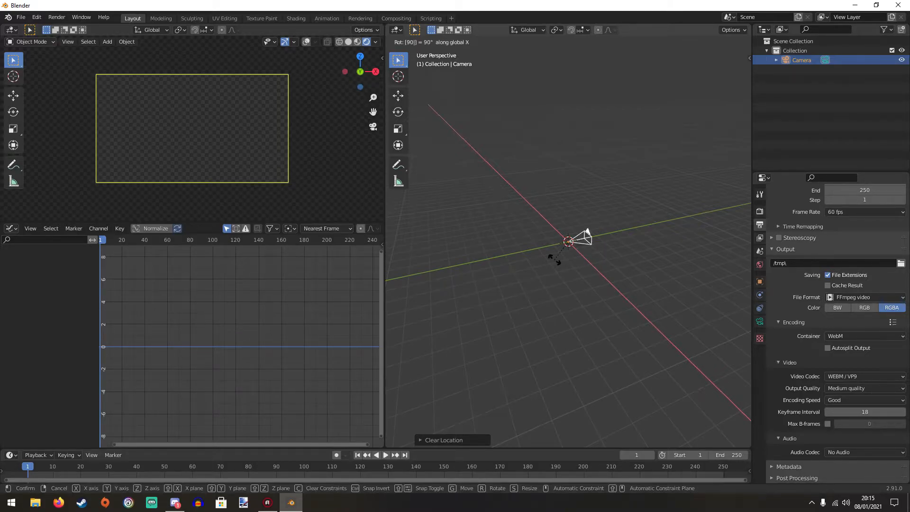
pyautogui.press('Return')
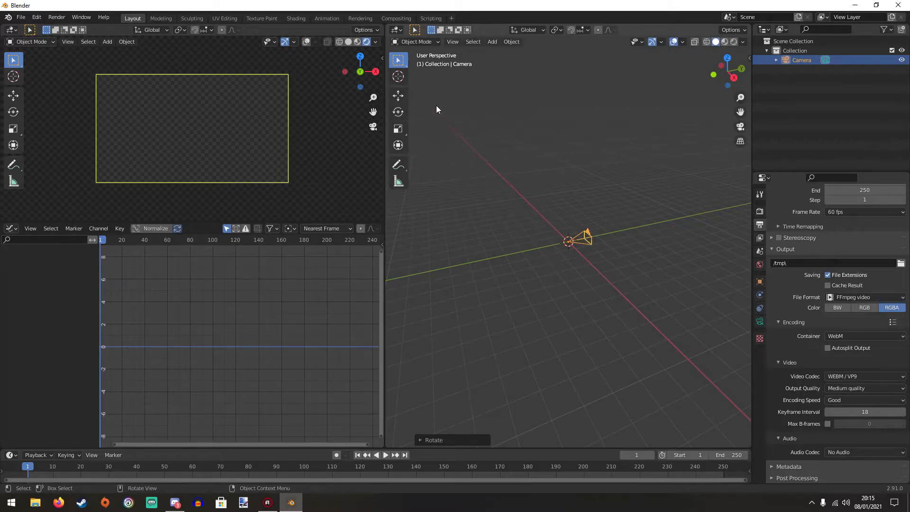
# - Move the camera back along the Y axis, away from the world origin
pyautogui.click(402, 93)
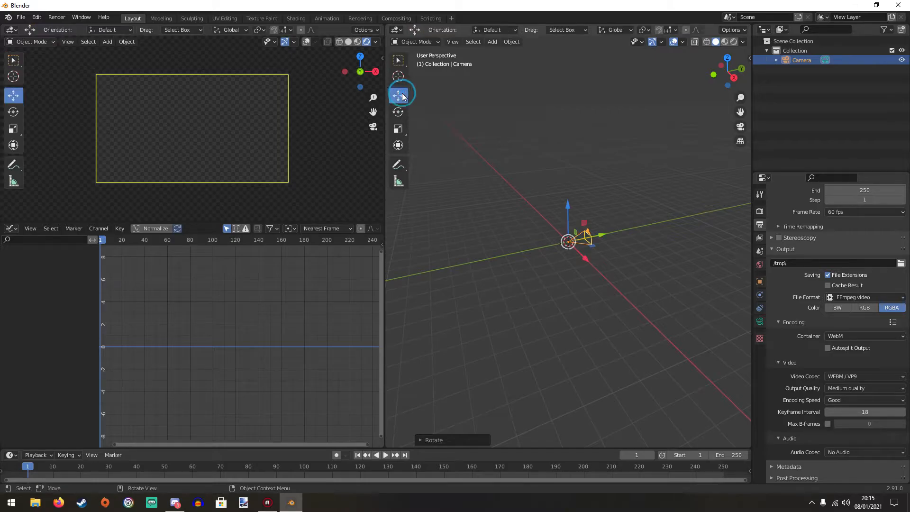
pyautogui.moveTo(602, 235); pyautogui.dragTo(558, 251)
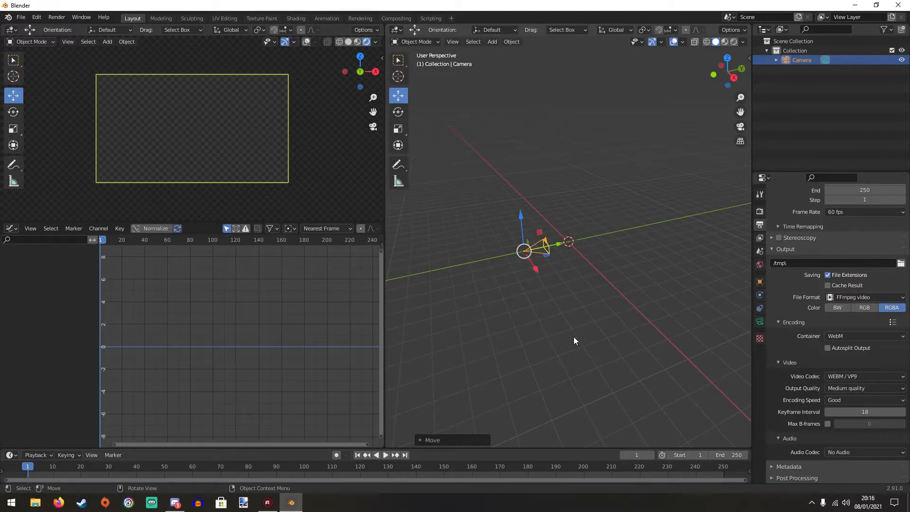
# - Search the add-on preferences for "image" and check that Import Images as Planes is enabled
pyautogui.click(38, 17)
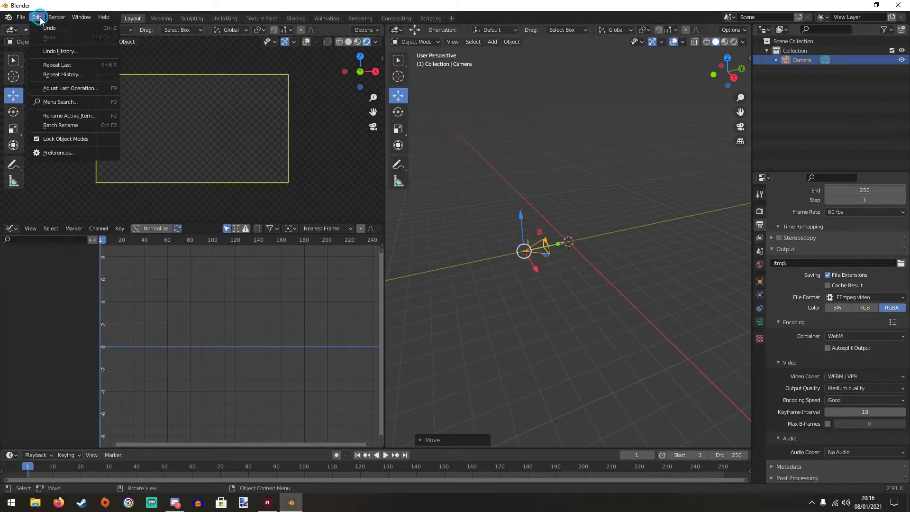
pyautogui.click(90, 152)
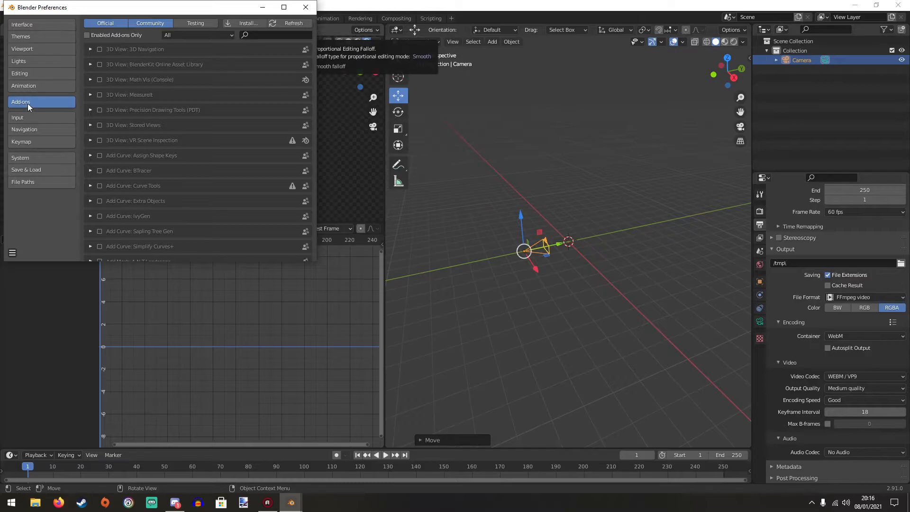
pyautogui.click(284, 33)
pyautogui.write('image')
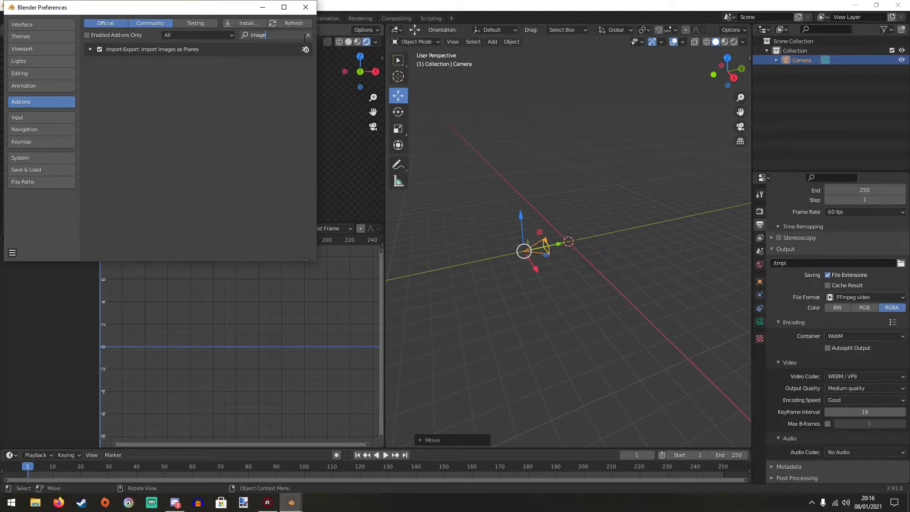
pyautogui.click(306, 7)
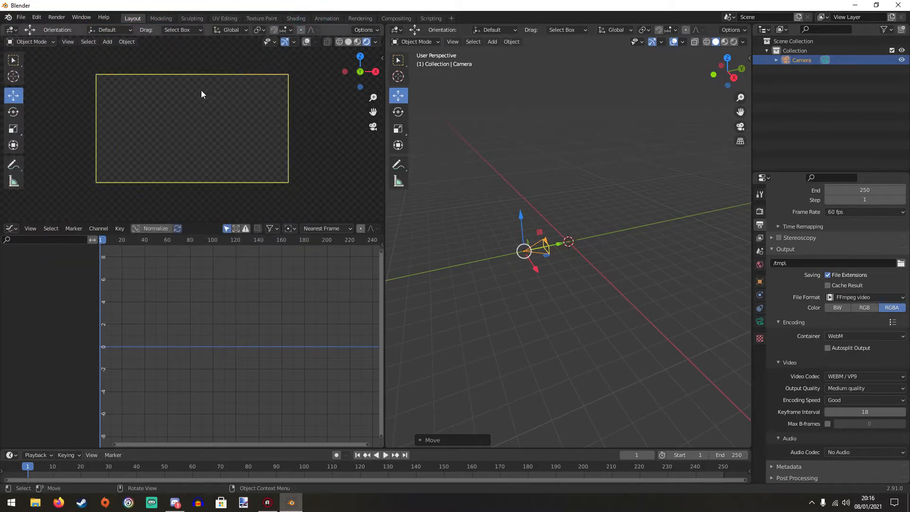
# - Import blendertut.png as an image plane with an Emit material and move it along Y toward the camera until it fills the frame
pyautogui.click(21, 17)
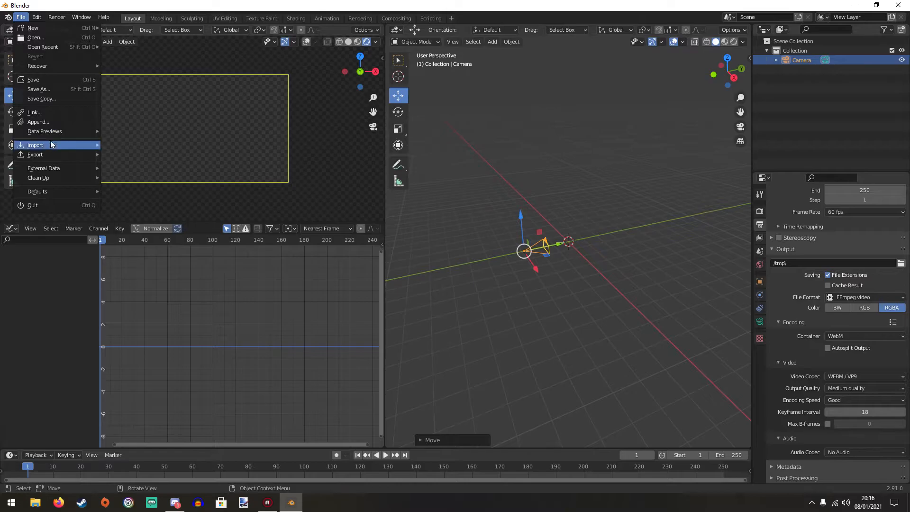
pyautogui.moveTo(63, 144)
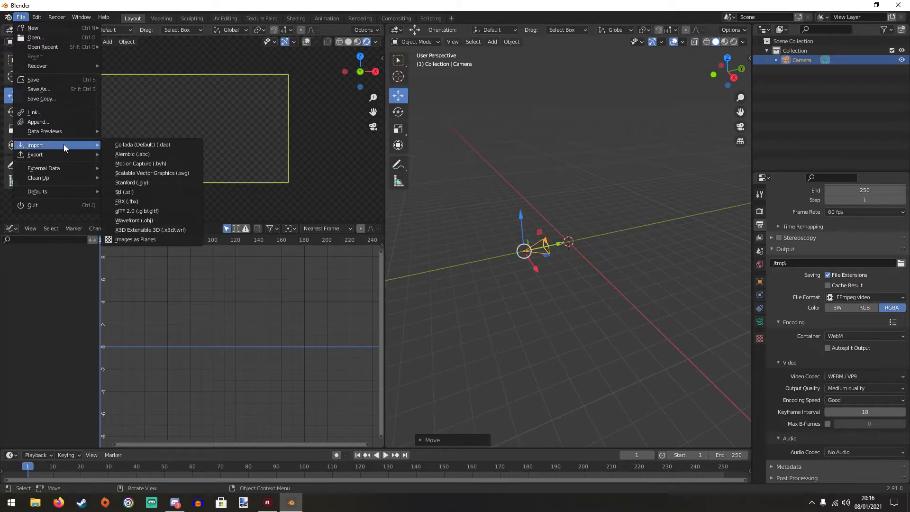
pyautogui.click(151, 239)
pyautogui.click(430, 109)
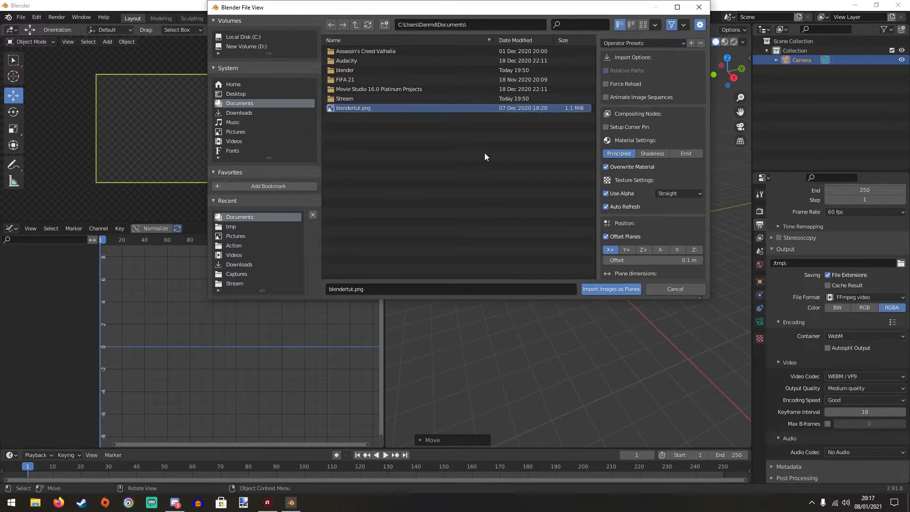
pyautogui.click(688, 154)
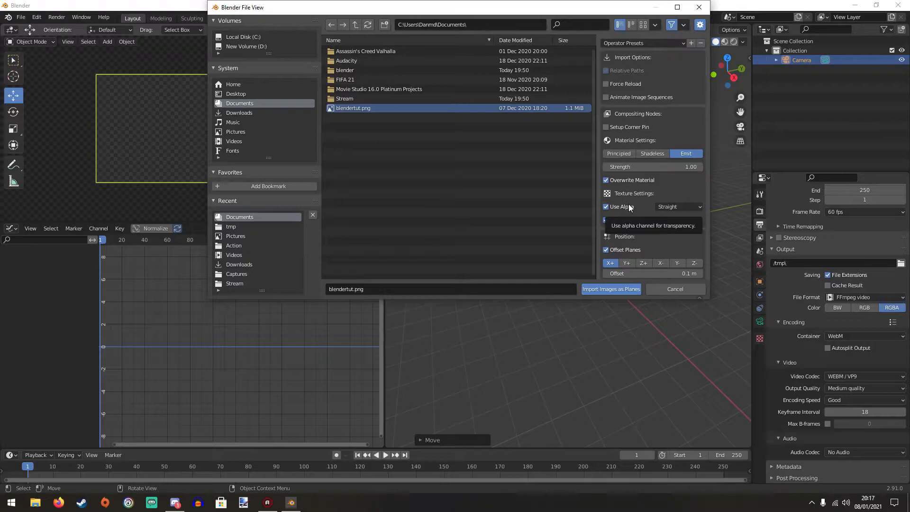
pyautogui.click(614, 288)
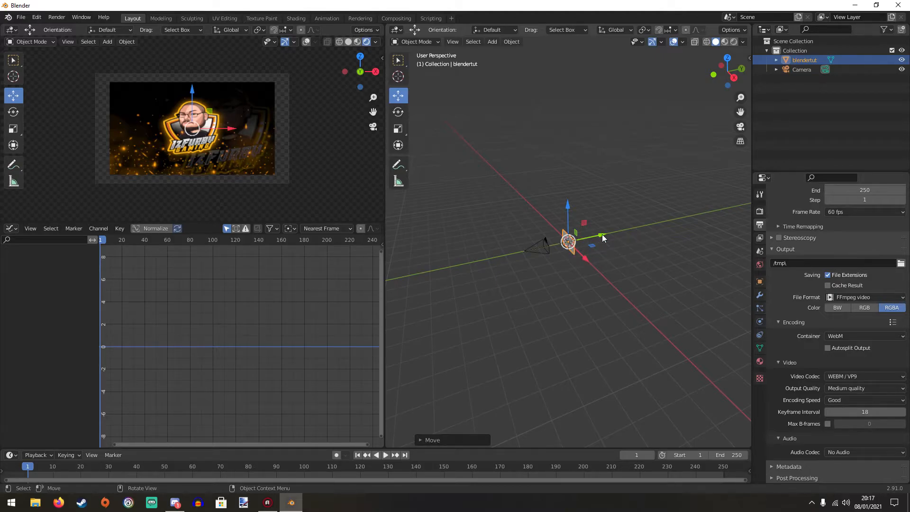
pyautogui.moveTo(602, 238); pyautogui.dragTo(597, 242)
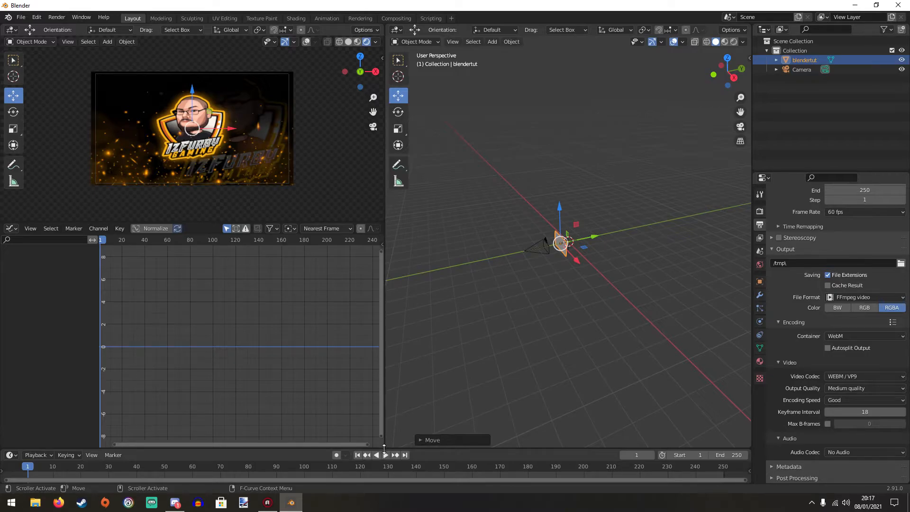
# - Enlarge the timeline area and set the animation's end frame to 90
pyautogui.moveTo(384, 448); pyautogui.dragTo(384, 447)
pyautogui.moveTo(384, 437); pyautogui.dragTo(384, 403)
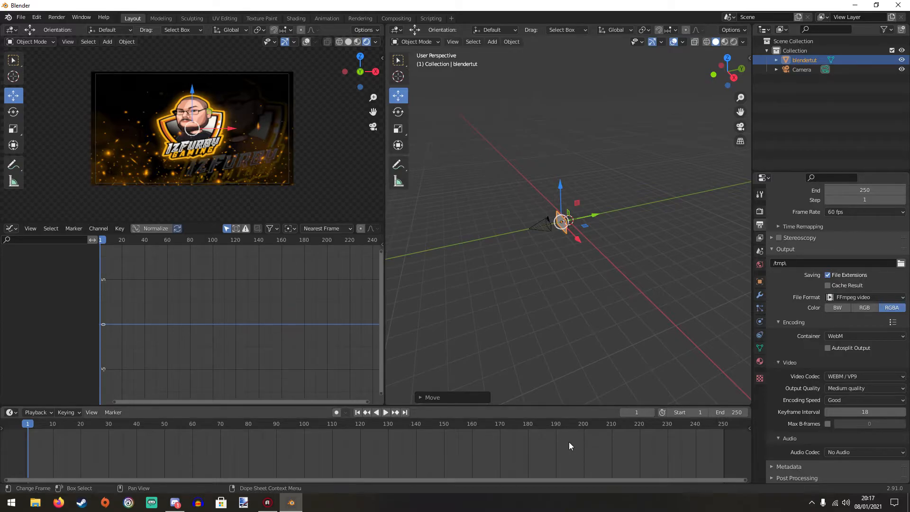
pyautogui.click(735, 412)
pyautogui.write('90')
pyautogui.press('Return')
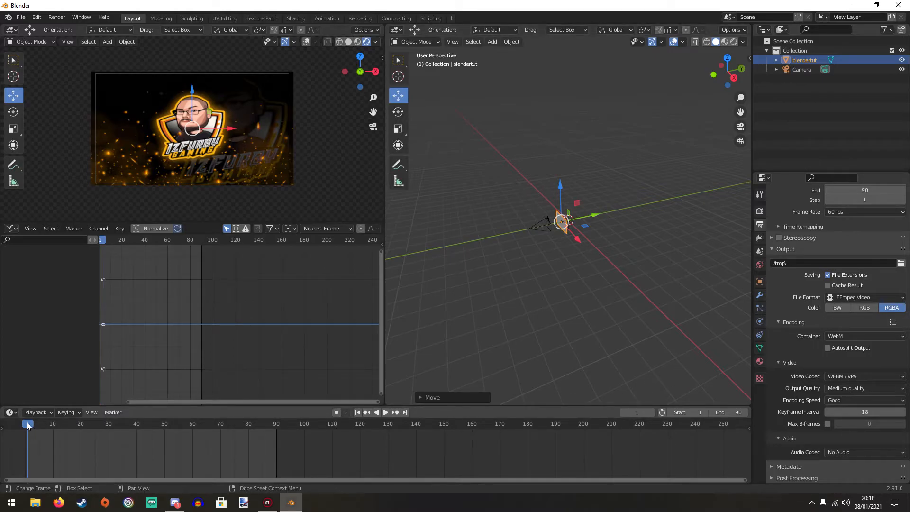
# - Insert a Location & Scale keyframe for the image plane at frame 40
pyautogui.press('space')
pyautogui.moveTo(27, 425); pyautogui.dragTo(136, 428)
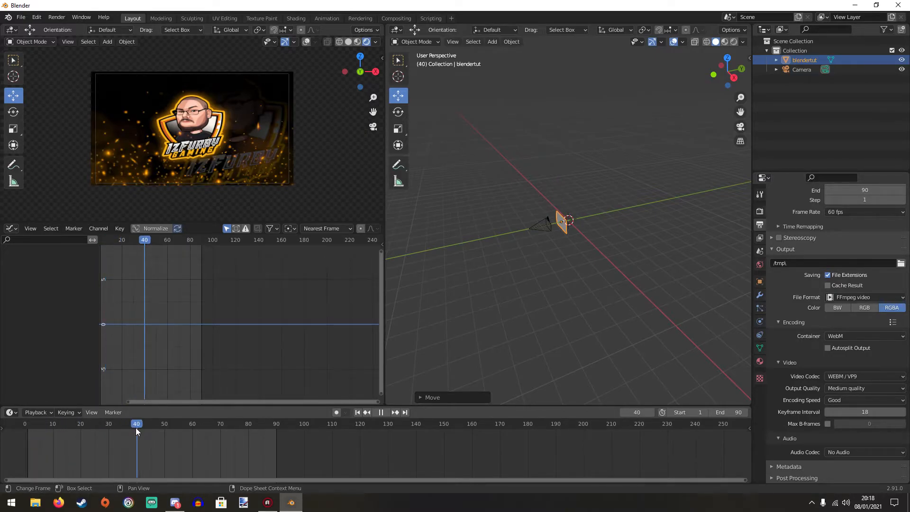
pyautogui.press('space')
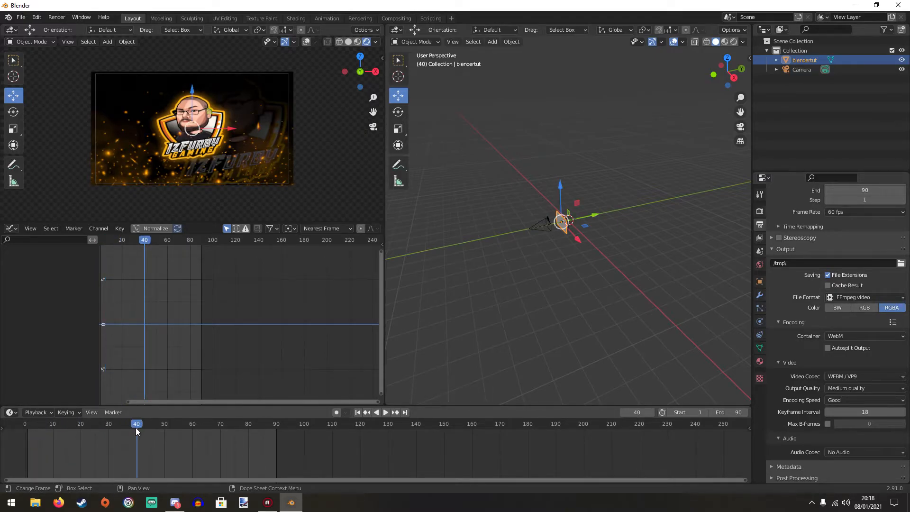
pyautogui.rightClick(560, 224)
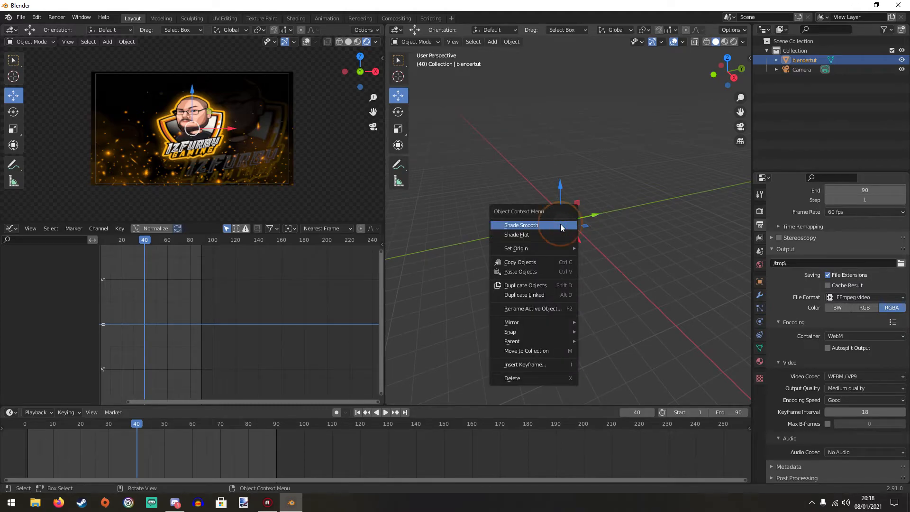
pyautogui.click(562, 366)
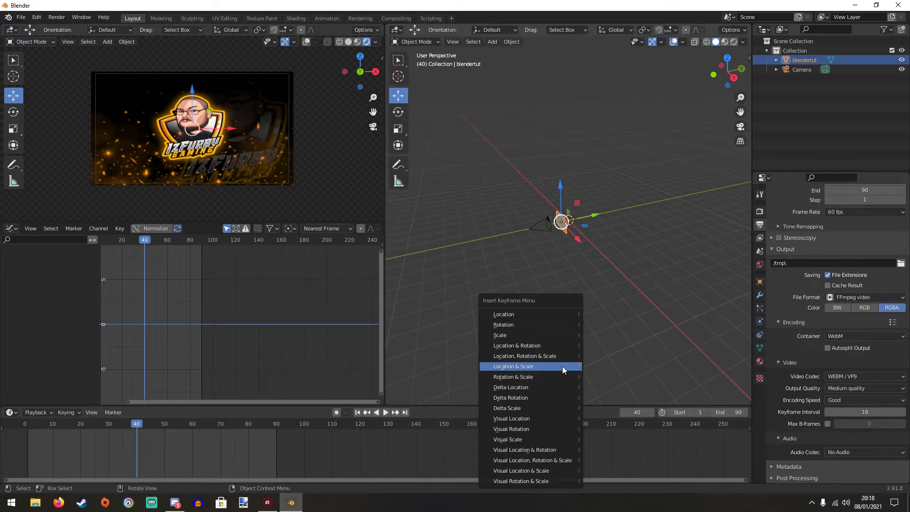
pyautogui.click(536, 366)
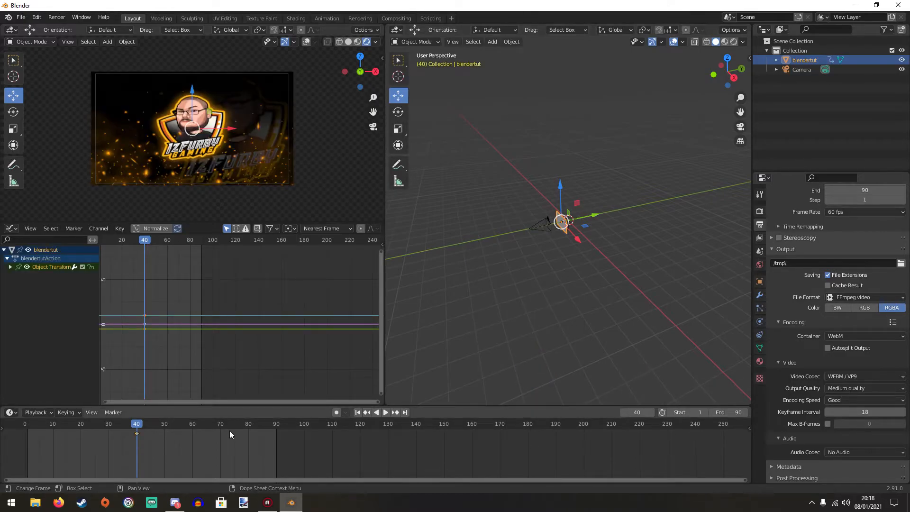
# - Insert a matching Location & Scale keyframe for the image plane at frame 50
pyautogui.moveTo(138, 425); pyautogui.dragTo(164, 424)
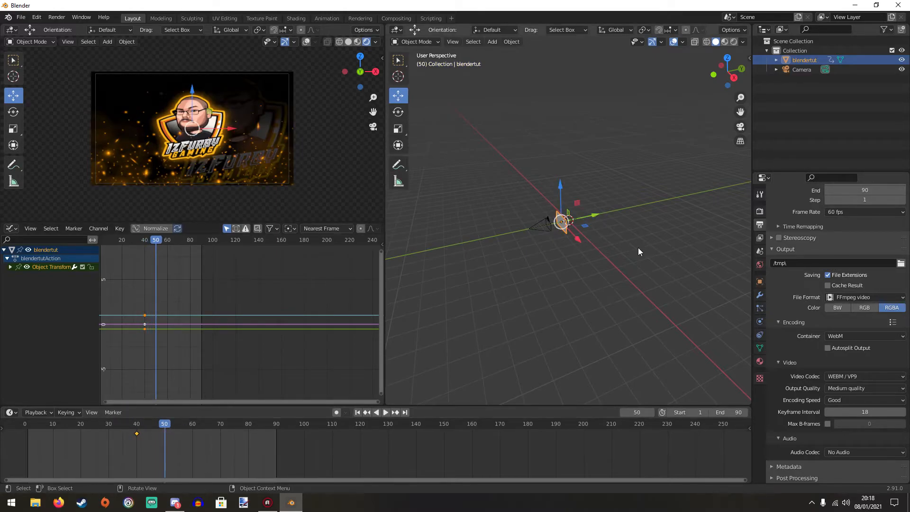
pyautogui.rightClick(560, 222)
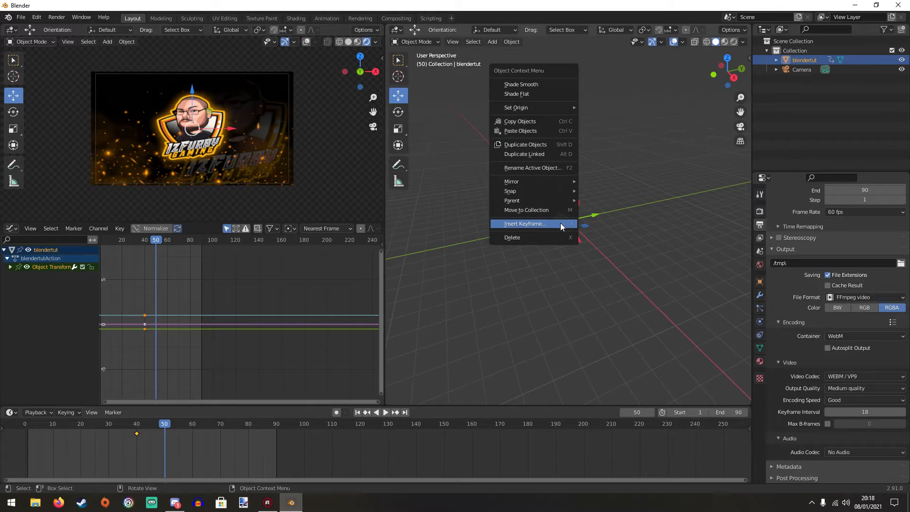
pyautogui.click(561, 223)
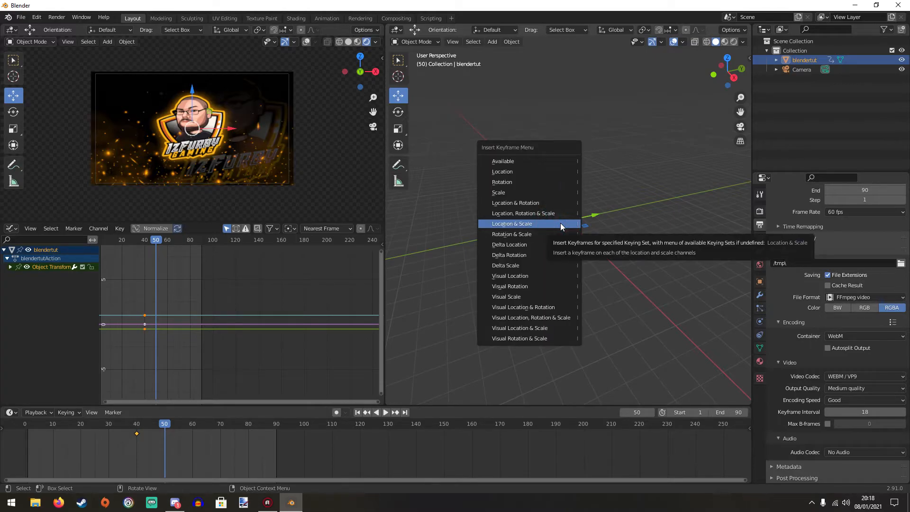
pyautogui.click(560, 223)
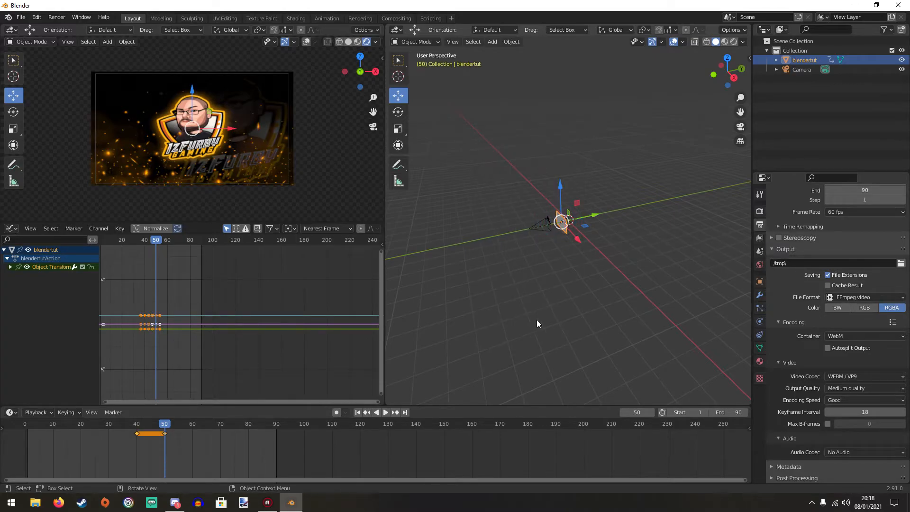
# - At frame 1, scale the image plane to 0 and insert a Location & Scale keyframe
pyautogui.click(166, 425)
pyautogui.moveTo(165, 425); pyautogui.dragTo(26, 429)
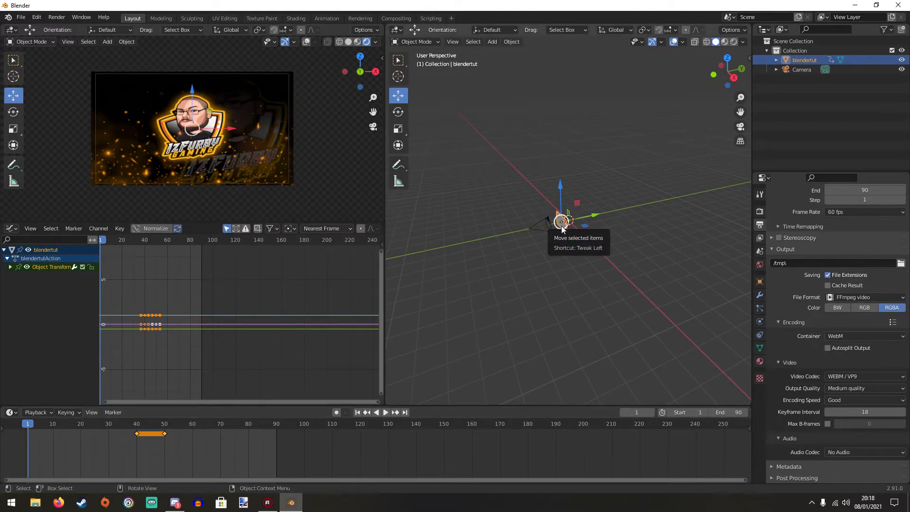
pyautogui.press('s')
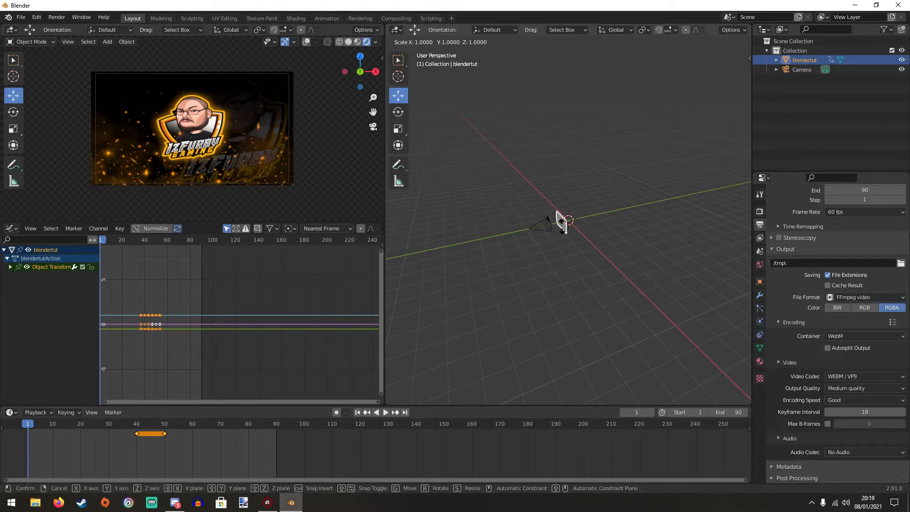
pyautogui.press('0')
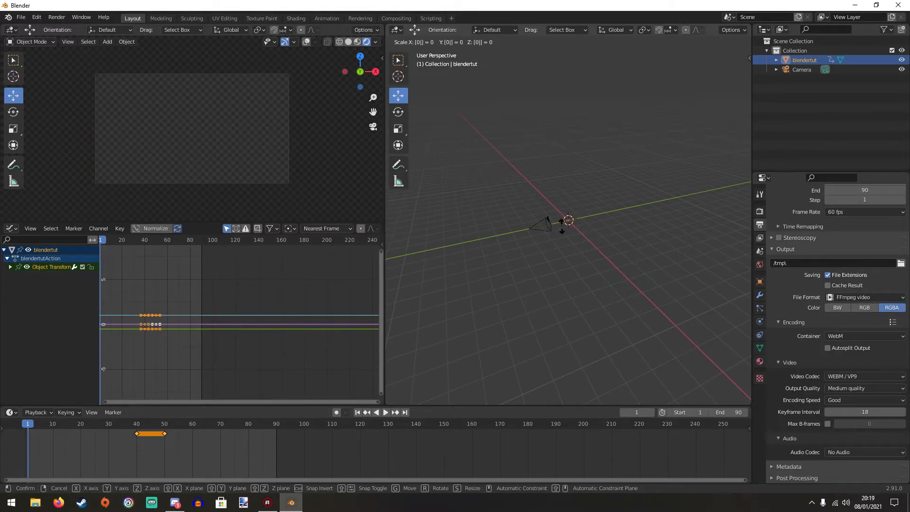
pyautogui.press('Return')
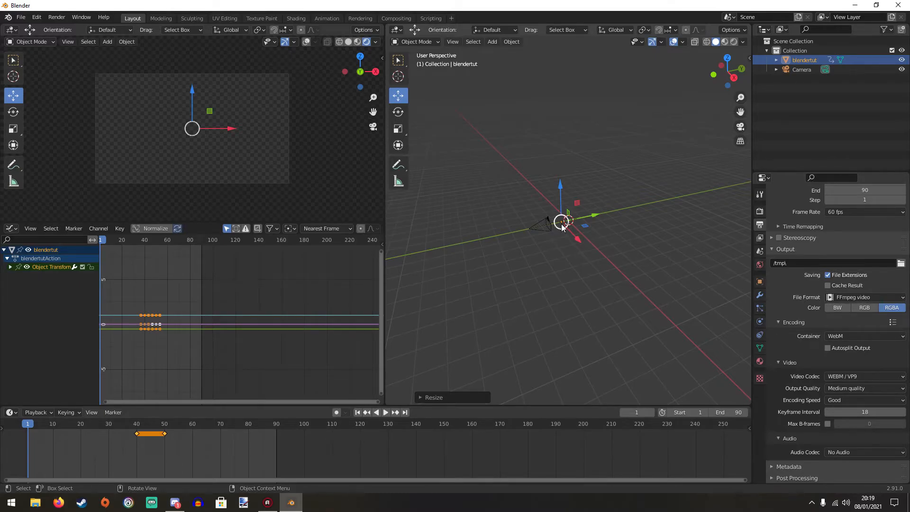
pyautogui.rightClick(561, 226)
pyautogui.click(561, 226)
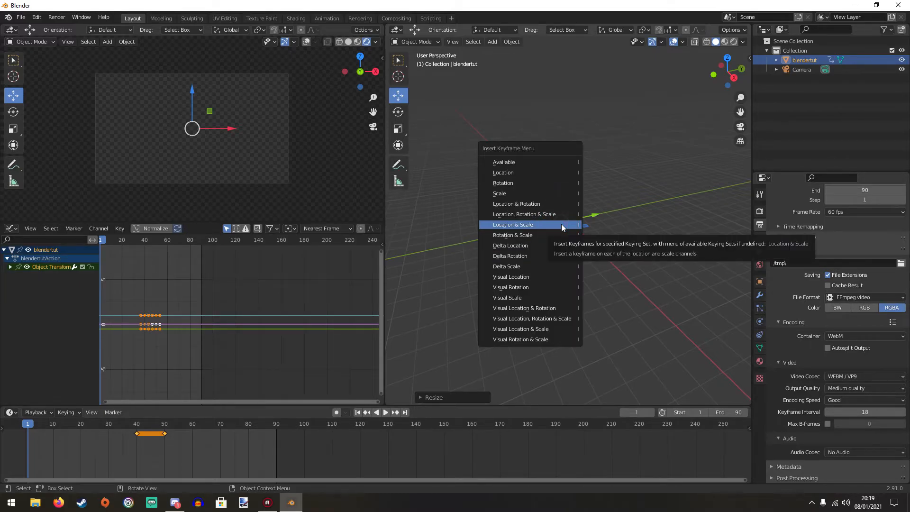
pyautogui.click(564, 225)
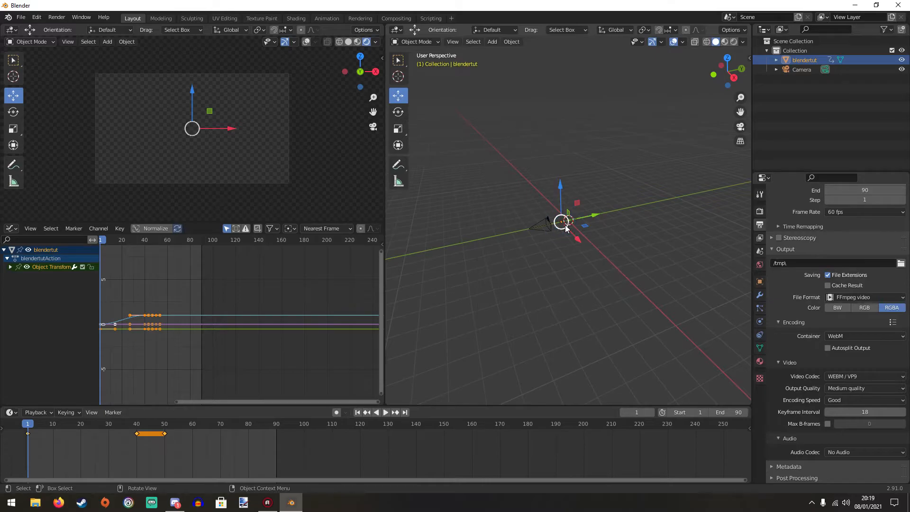
# - Play back the animation to preview the image plane's scaling, and stop the playback
pyautogui.click(388, 412)
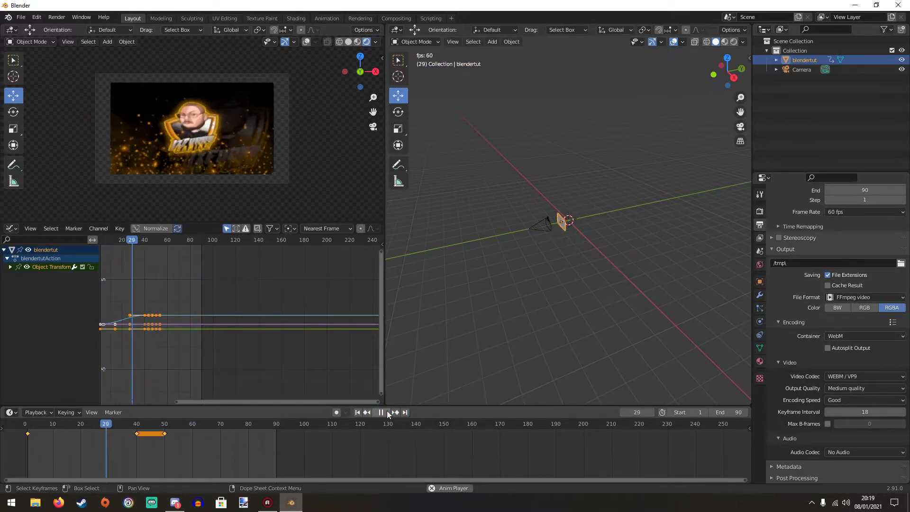
pyautogui.click(381, 412)
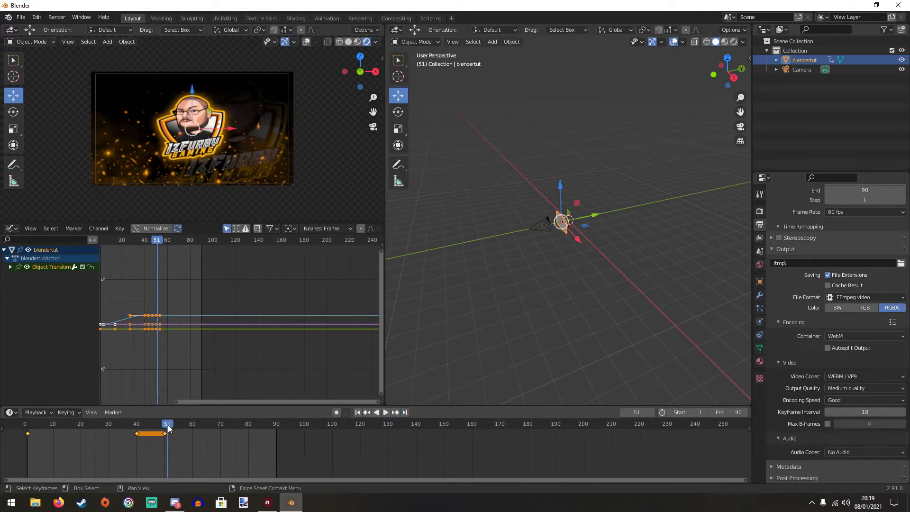
# - At frame 90, scale the image plane to 0 and insert a Location & Scale keyframe
pyautogui.moveTo(168, 424); pyautogui.dragTo(276, 432)
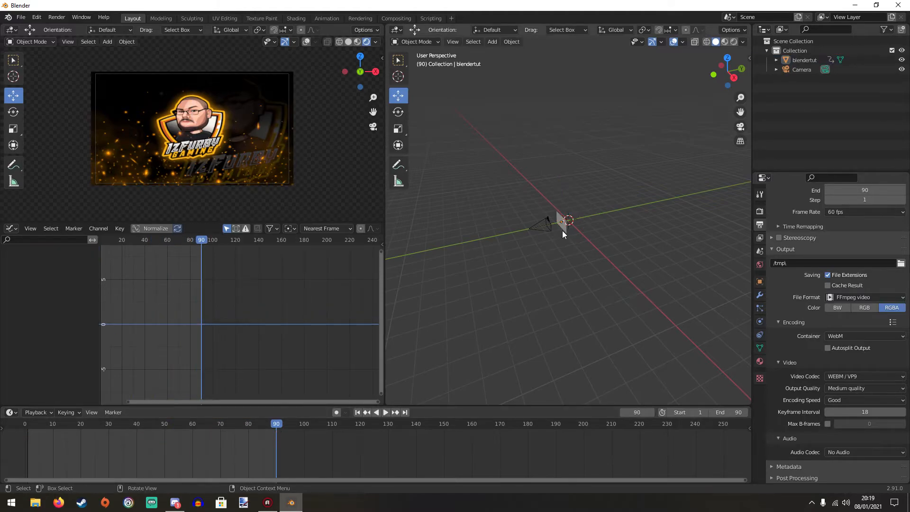
pyautogui.click(563, 227)
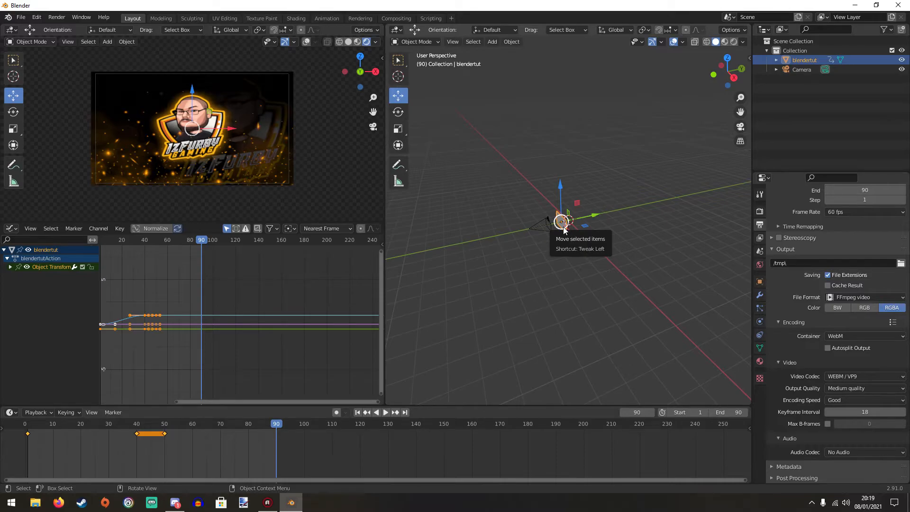
pyautogui.press('s')
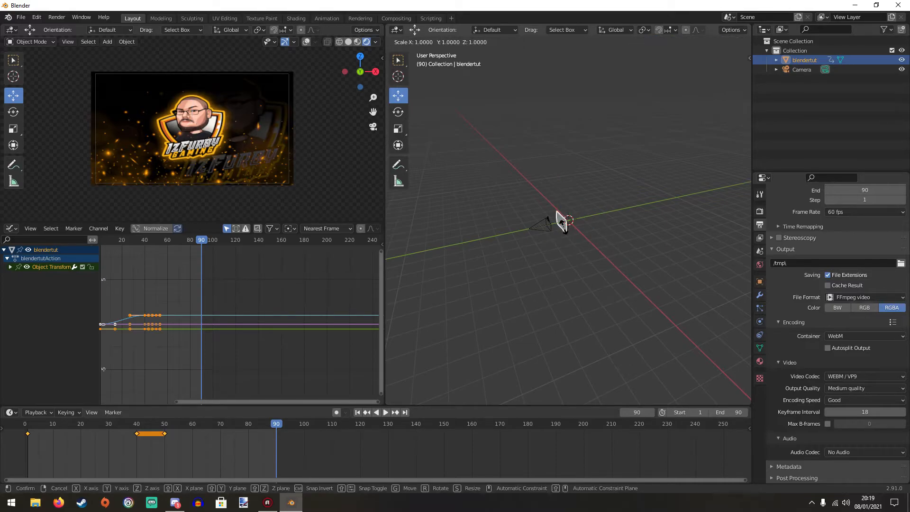
pyautogui.write('0')
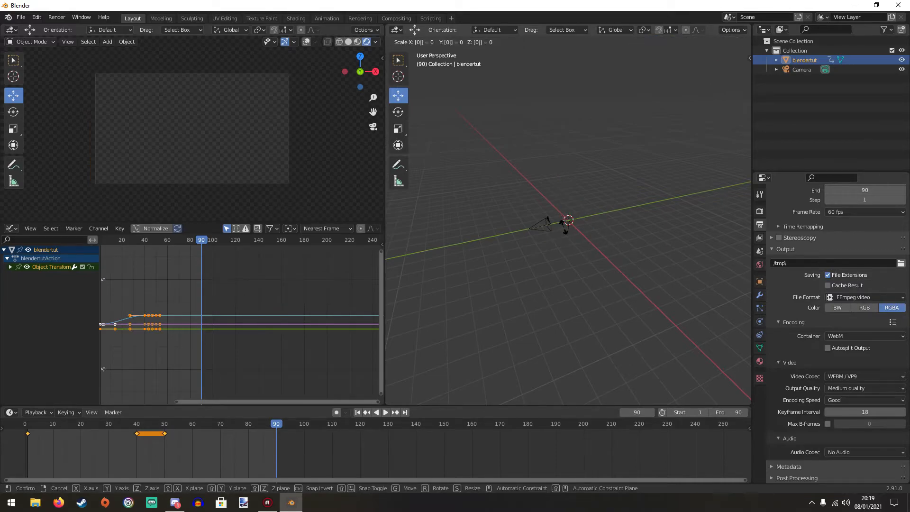
pyautogui.press('Return')
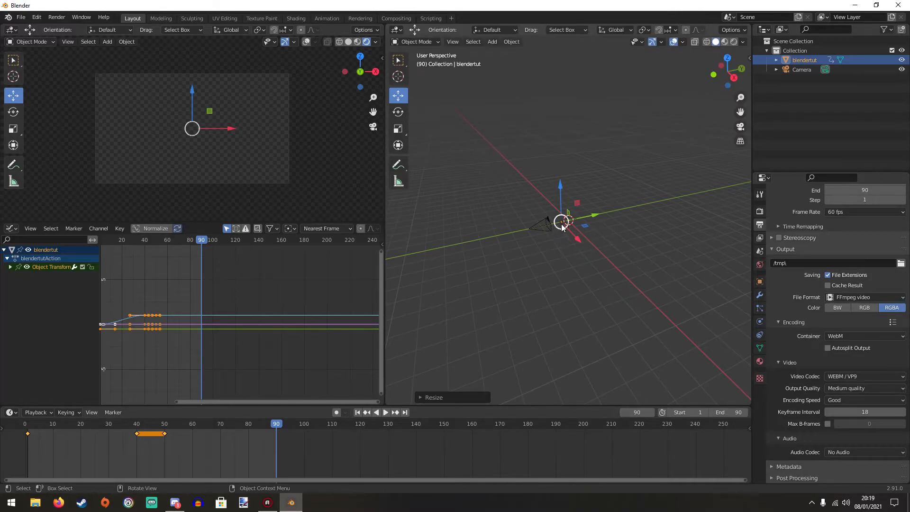
pyautogui.rightClick(563, 227)
pyautogui.click(561, 223)
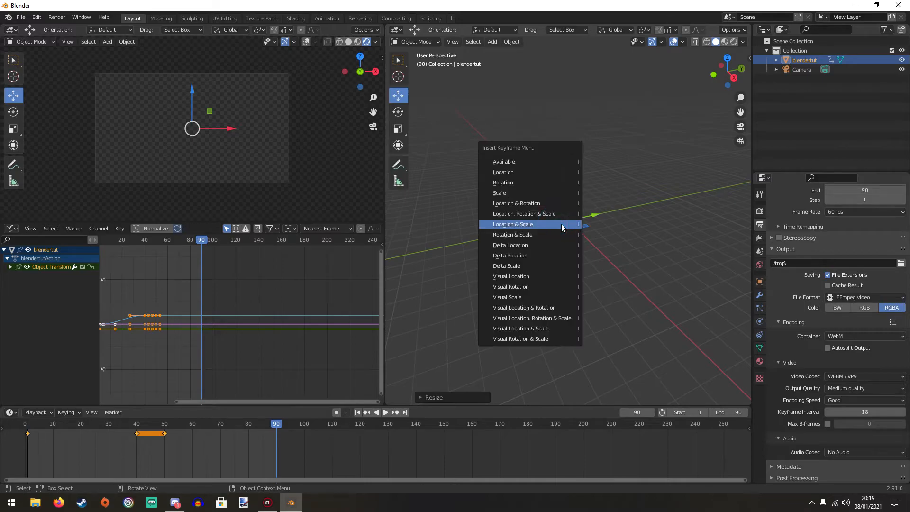
pyautogui.click(561, 224)
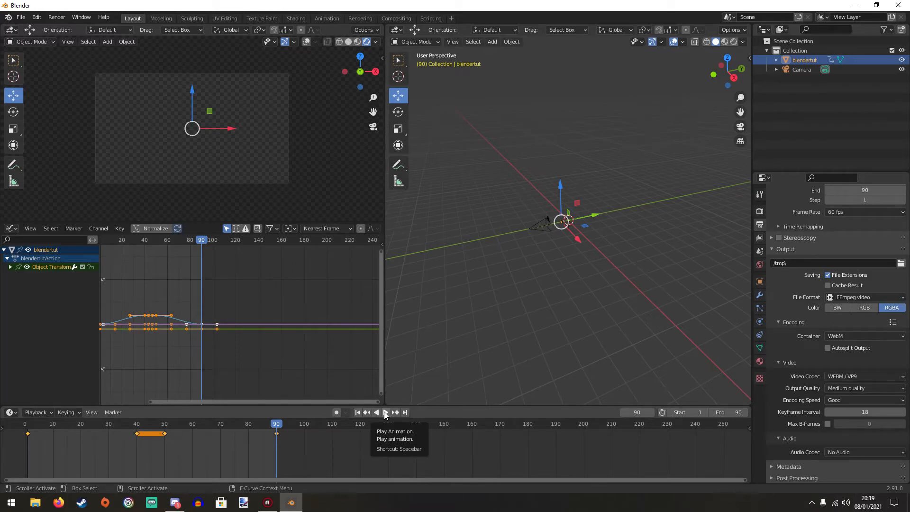
# - Enable Normalize for the graph editor's curves, previewing the animation playback before and after the change
pyautogui.click(385, 412)
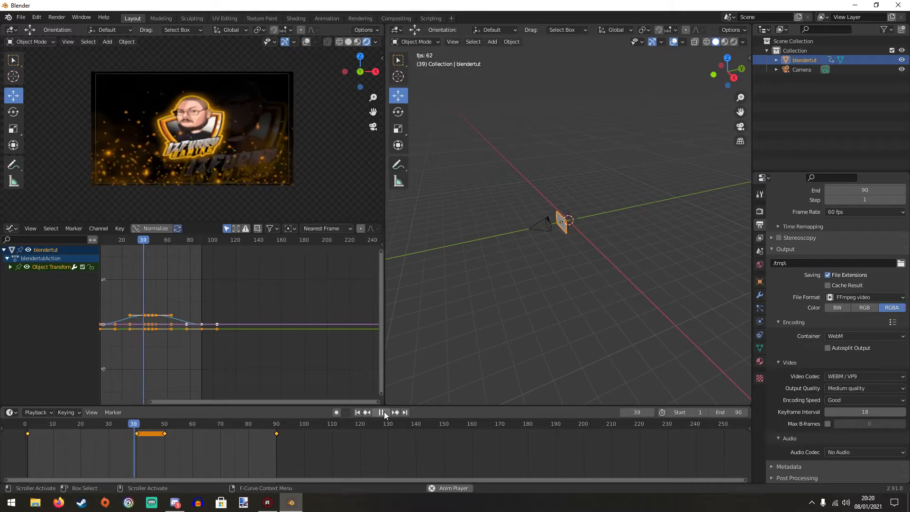
pyautogui.click(381, 413)
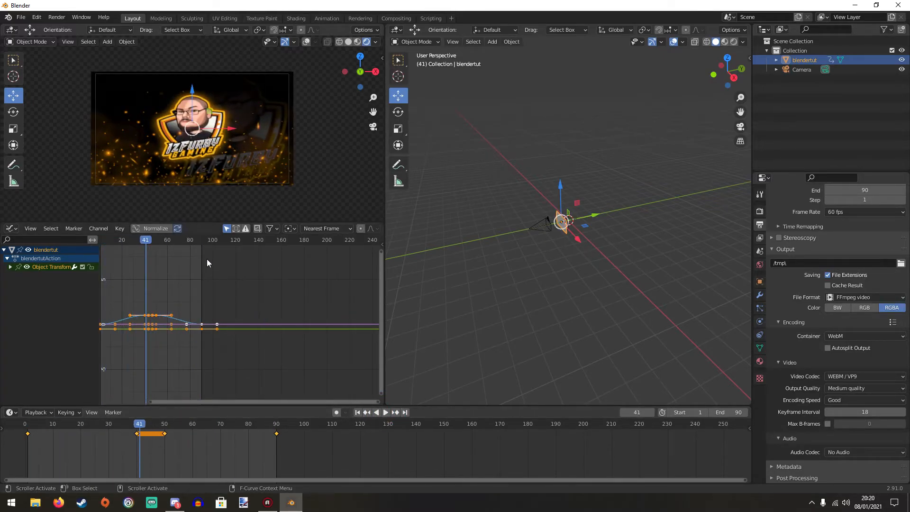
pyautogui.click(154, 230)
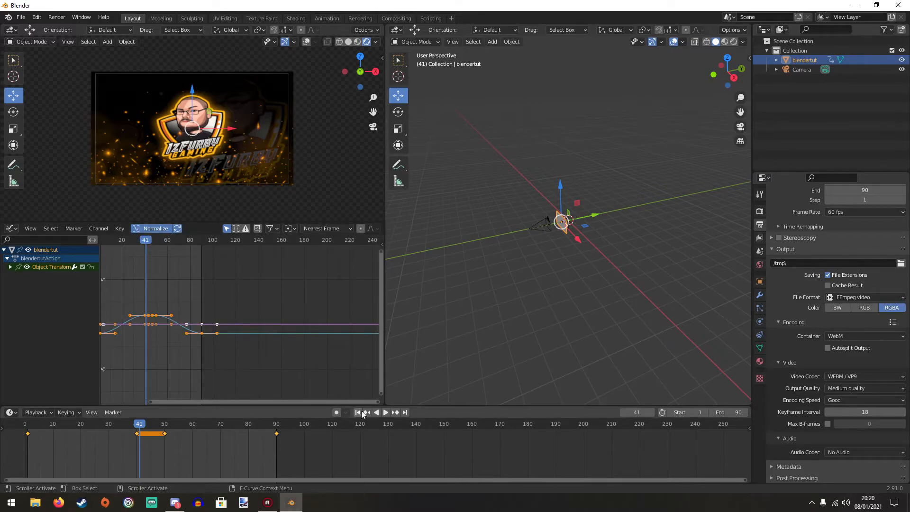
pyautogui.click(385, 413)
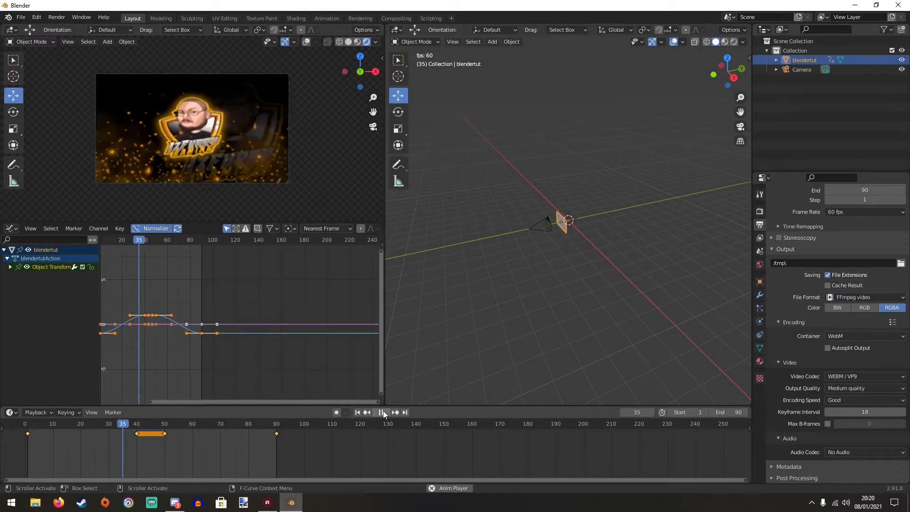
pyautogui.click(380, 413)
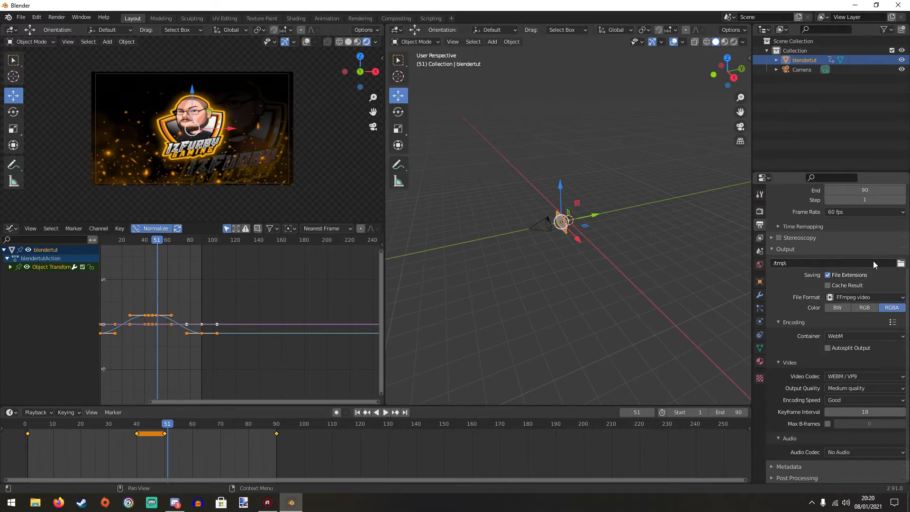
# - Set the render output to a file named blendertut2 in the Documents folder and render the animation
pyautogui.click(900, 264)
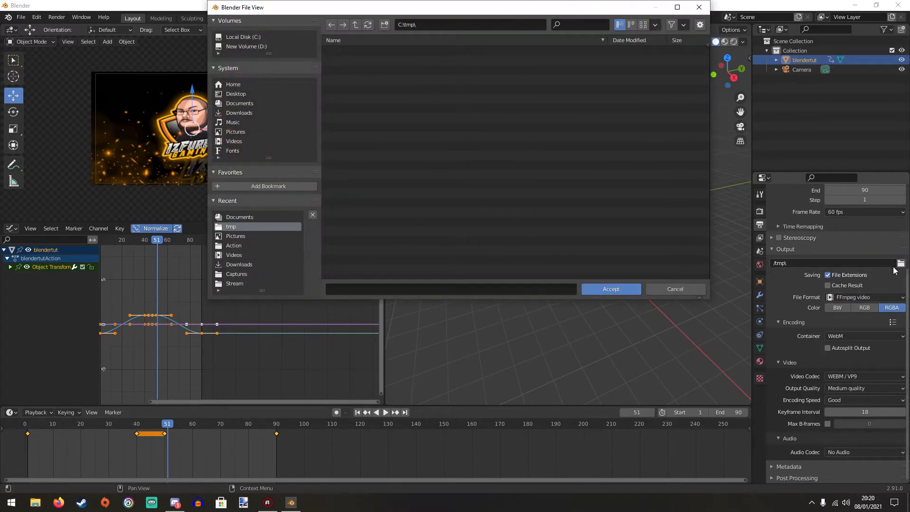
pyautogui.click(252, 104)
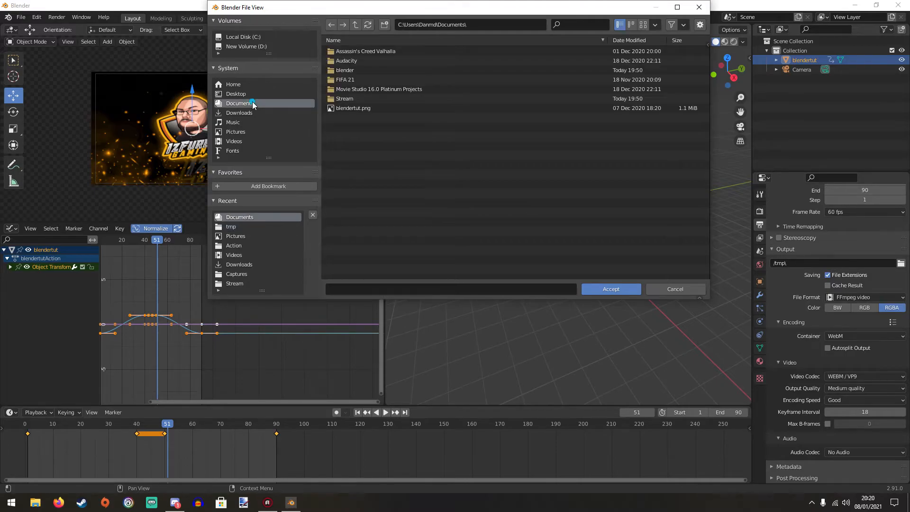
pyautogui.click(405, 290)
pyautogui.write('blender')
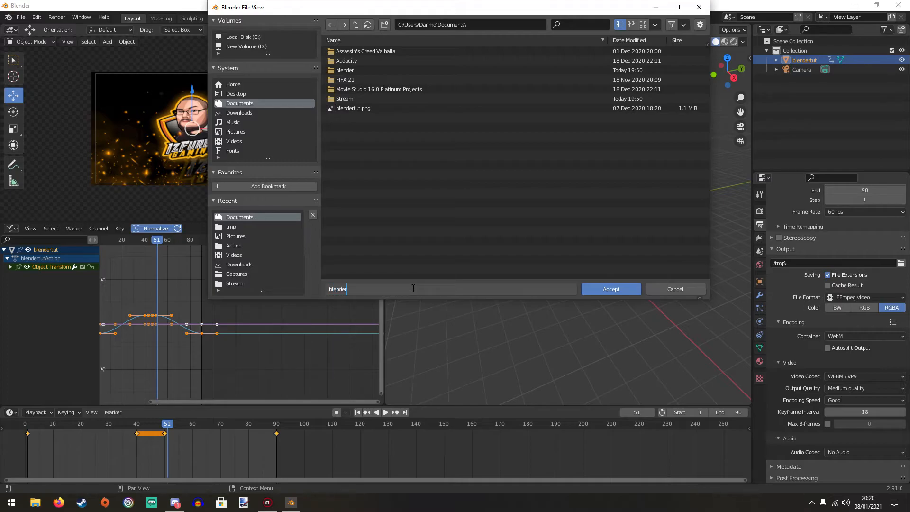
pyautogui.write('tut2')
pyautogui.click(601, 290)
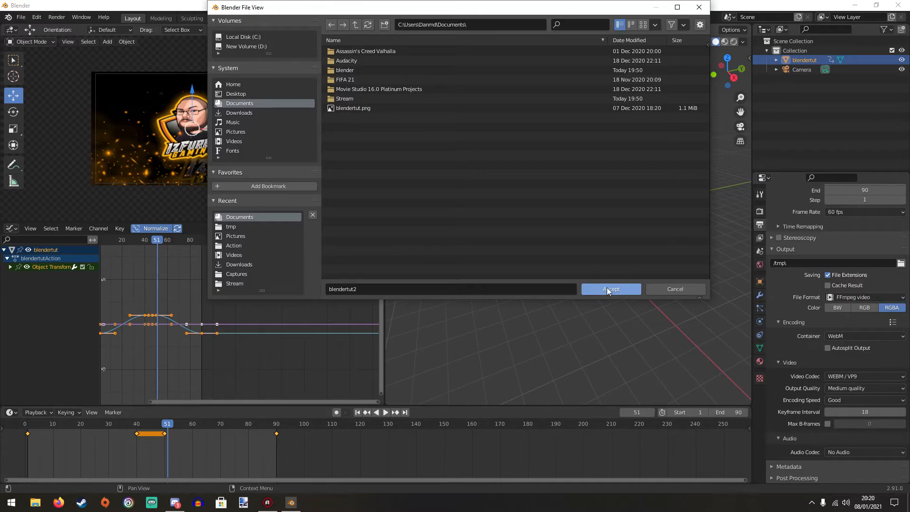
pyautogui.click(606, 287)
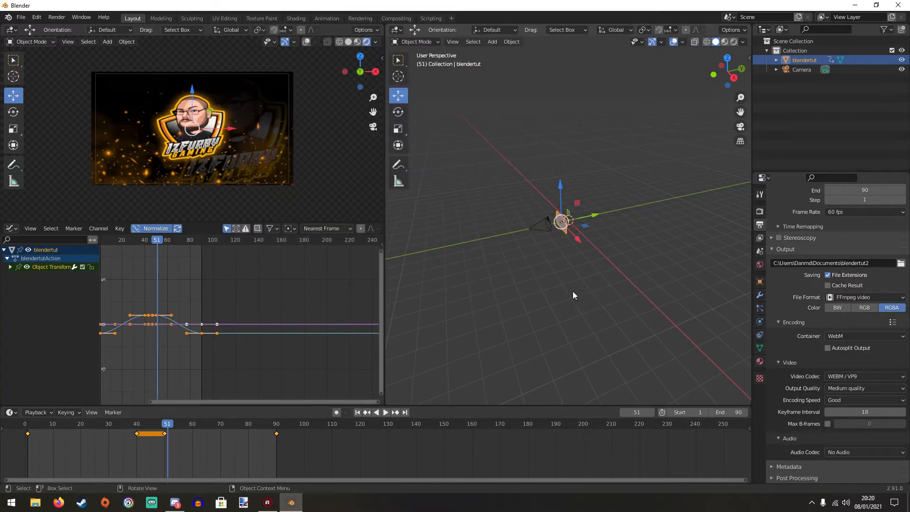
pyautogui.press('ctrl')
pyautogui.hotkey('ctrl', 'F12')
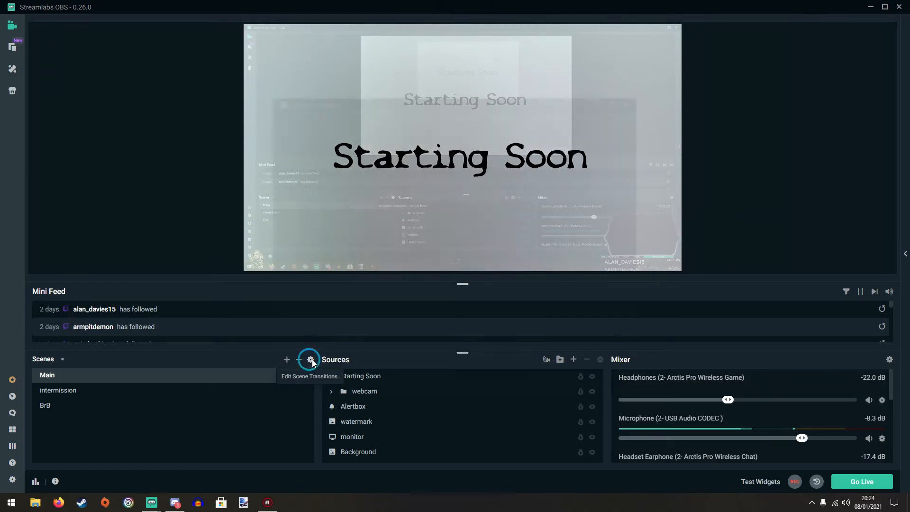
# - In Streamlabs OBS, add a scene transition of type Stinger named stinger2
pyautogui.click(311, 361)
pyautogui.click(619, 154)
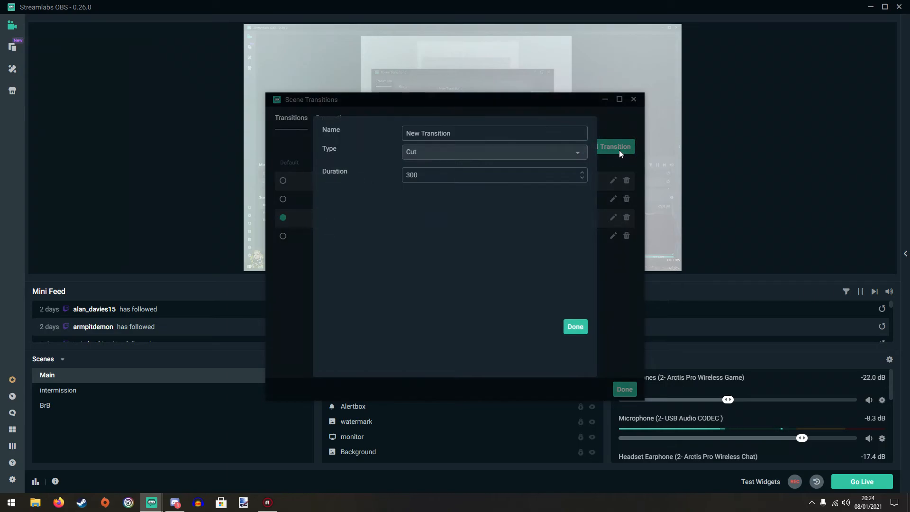
pyautogui.click(516, 152)
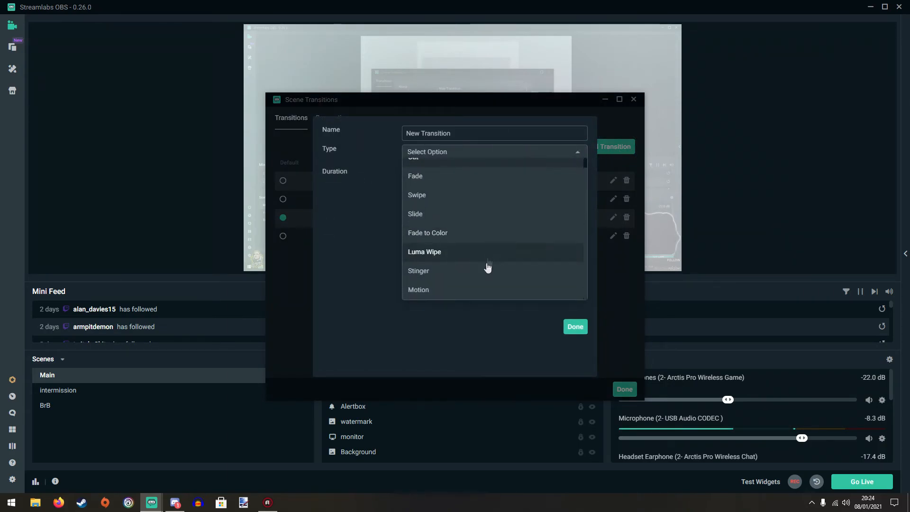
pyautogui.click(483, 270)
pyautogui.moveTo(482, 133); pyautogui.dragTo(365, 134)
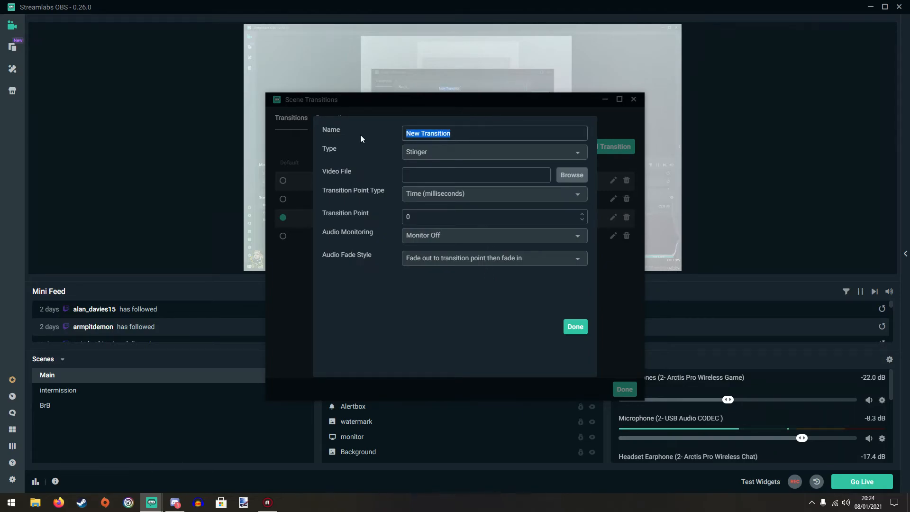
pyautogui.write('s')
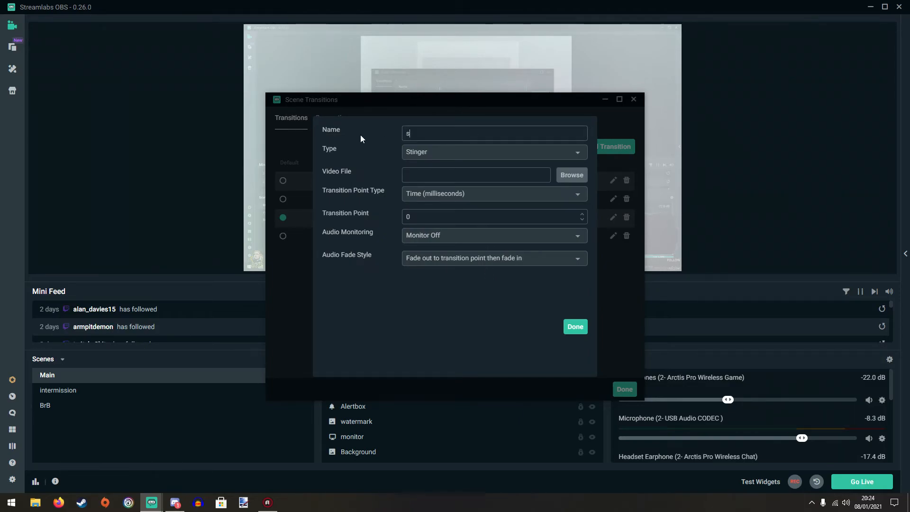
pyautogui.write('tinger2')
# - Use the rendered blendertut2 video from Documents as the stinger's video file and set its transition point to 75 milliseconds
pyautogui.click(572, 175)
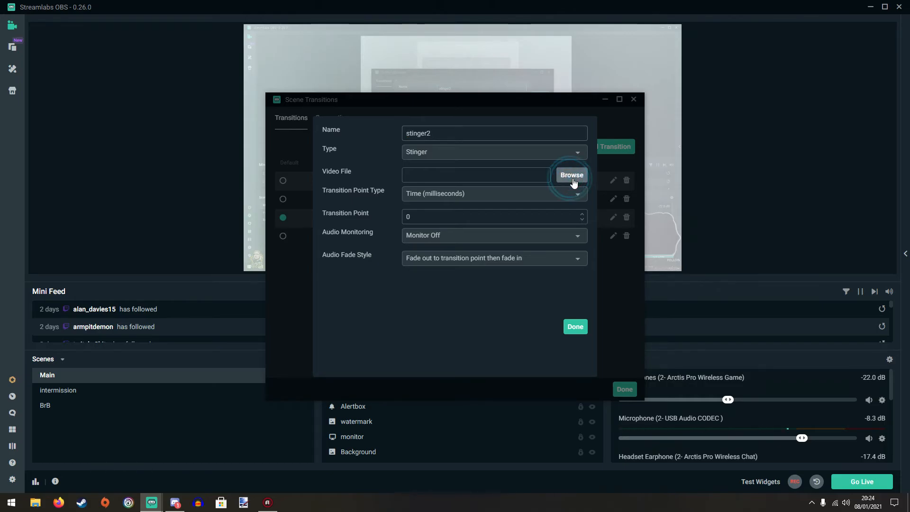
pyautogui.doubleClick(102, 135)
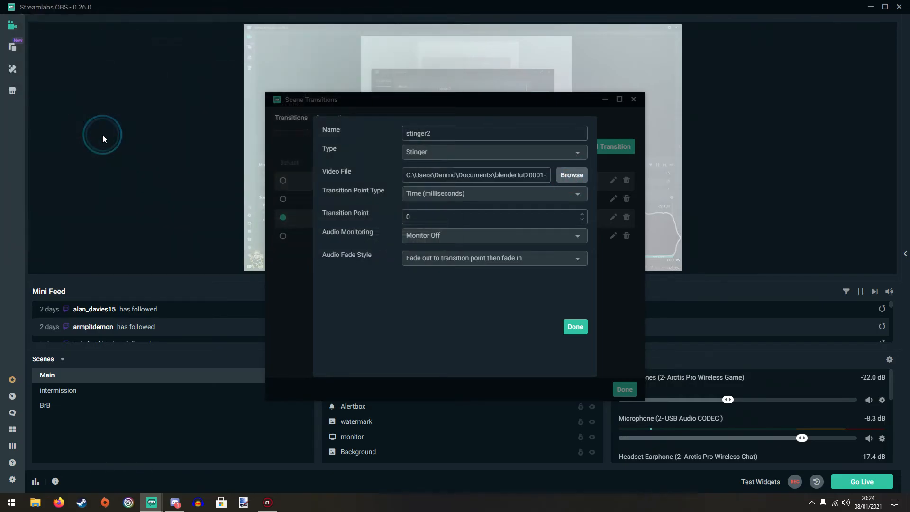
pyautogui.click(424, 217)
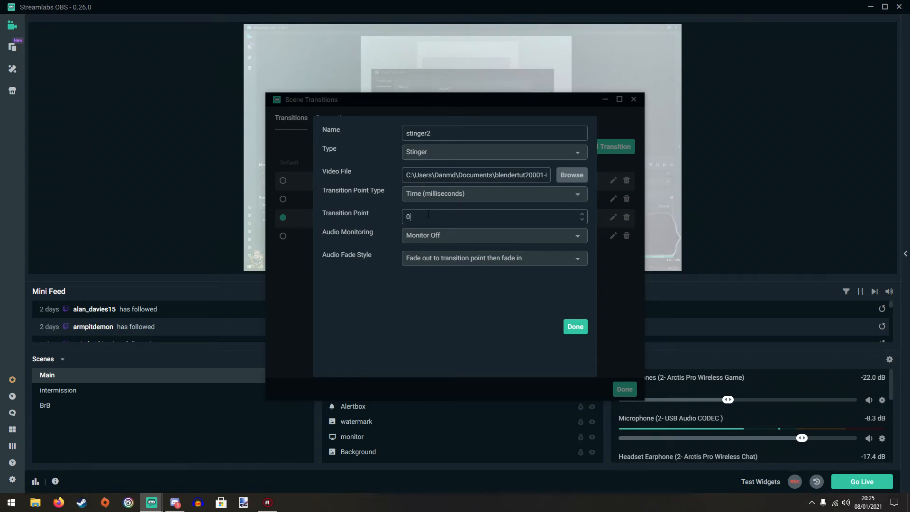
pyautogui.moveTo(416, 215); pyautogui.dragTo(401, 218)
pyautogui.write('75')
pyautogui.click(576, 331)
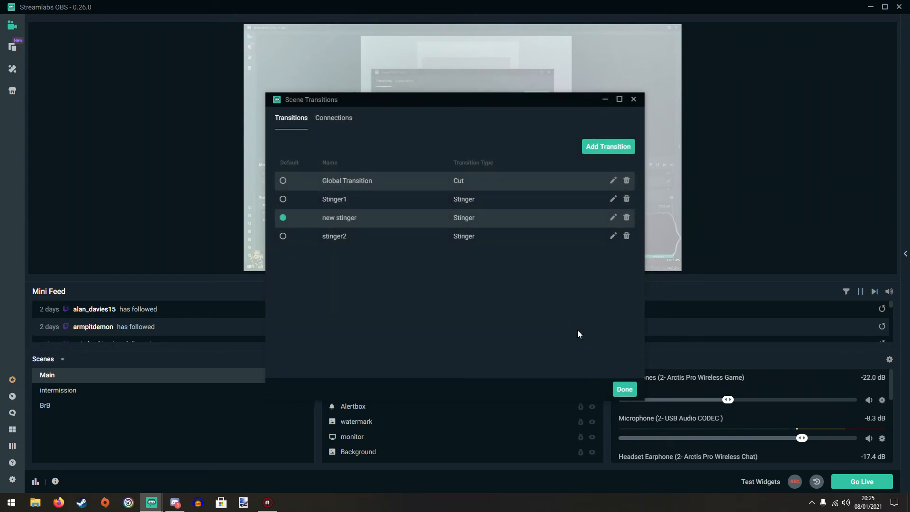
# - Make stinger2 the default transition and test it by switching to the BrB scene and back to Main
pyautogui.click(283, 237)
pyautogui.click(624, 390)
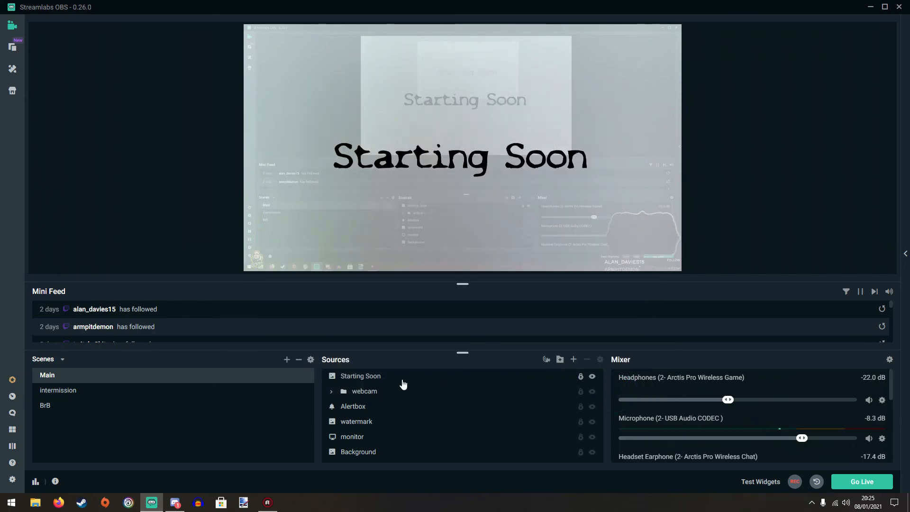
pyautogui.click(137, 406)
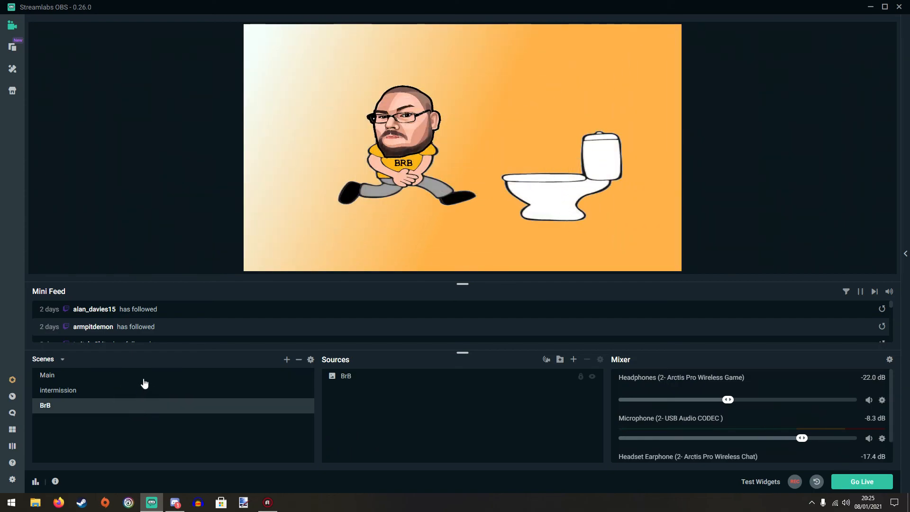
pyautogui.click(144, 382)
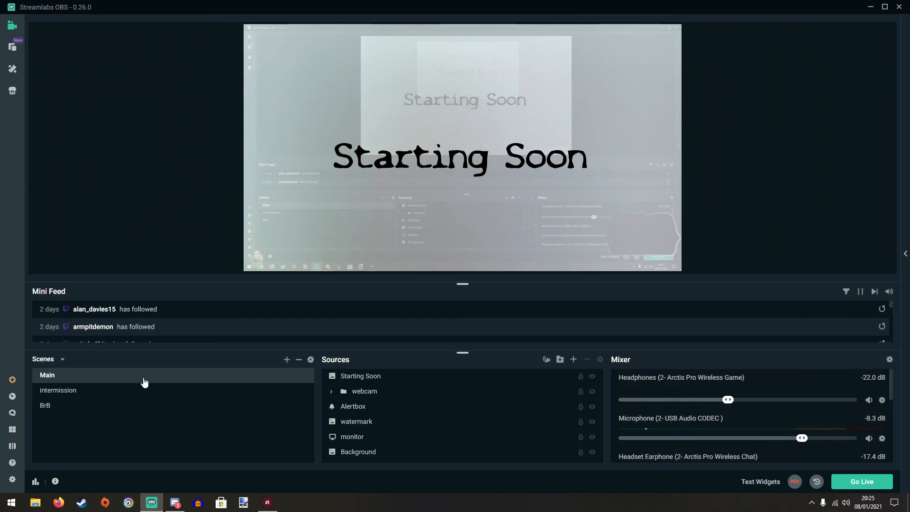